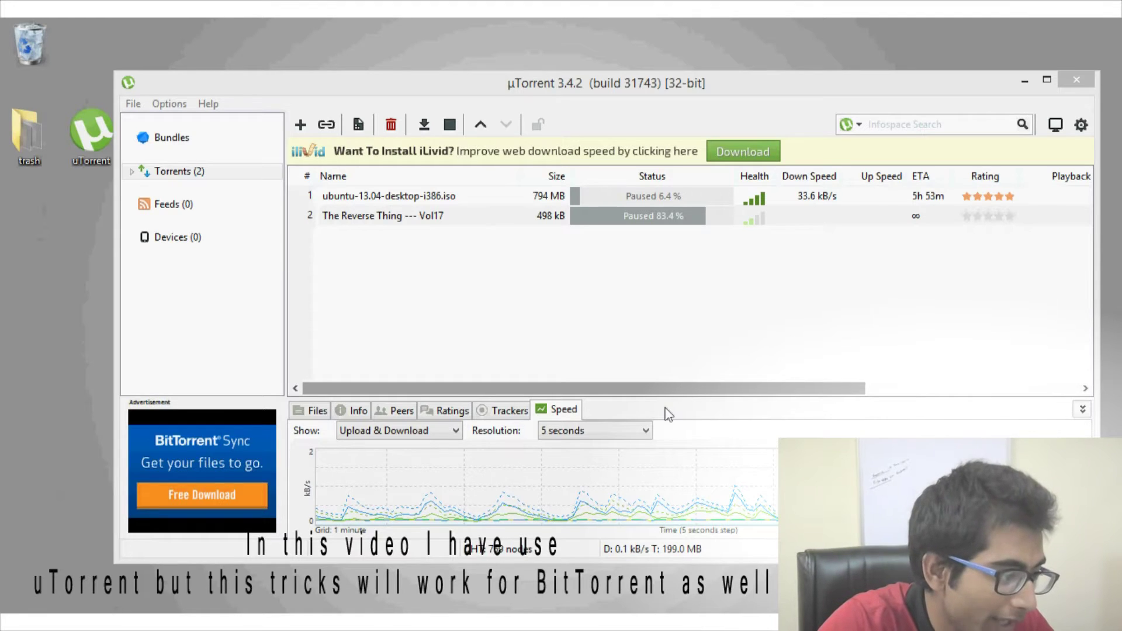
Step: Enable µTorrent Remote Access in Preferences with a computer name and password, then save
{"action": "left_click", "coordinate": [180, 105]}
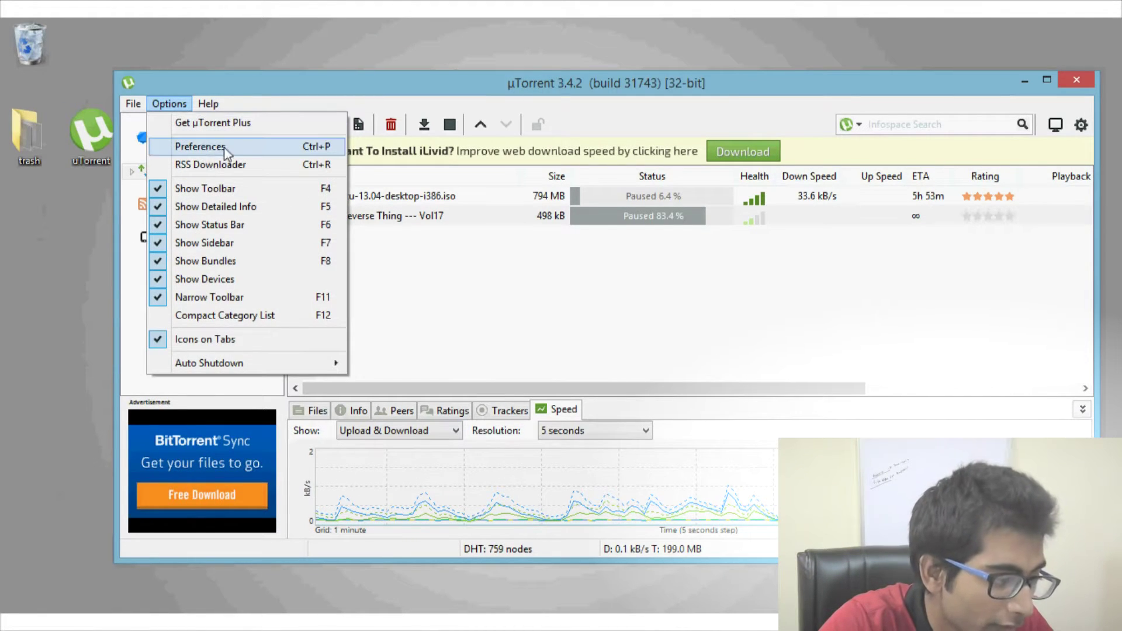
{"action": "left_click", "coordinate": [275, 149]}
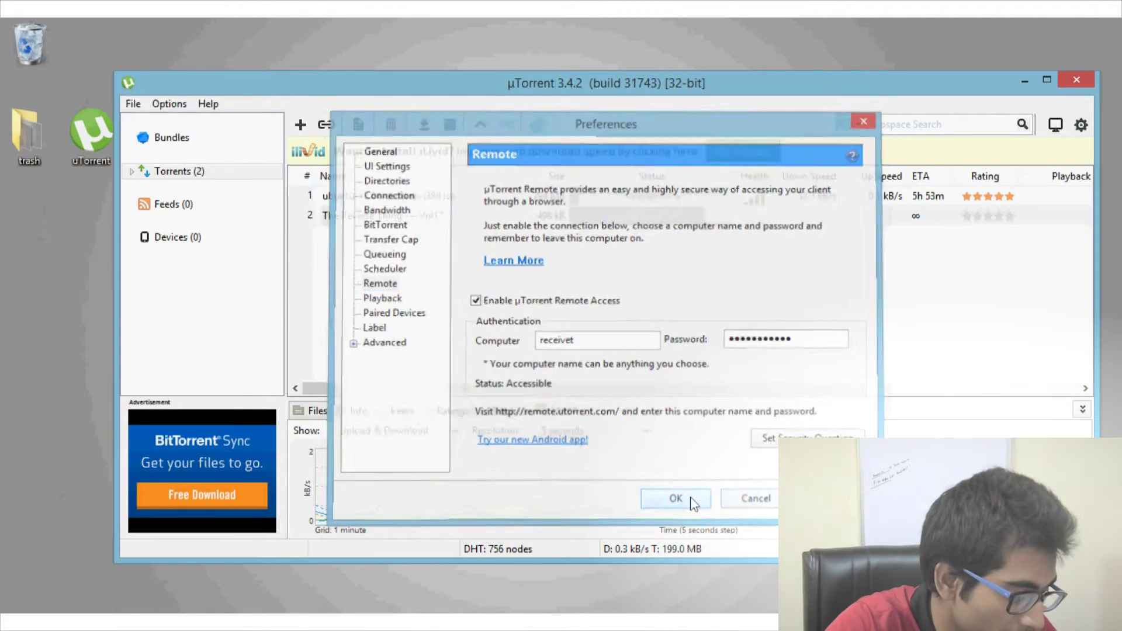
{"action": "left_click", "coordinate": [674, 498]}
Step: Open a maximized Chrome incognito window and go to remote.utorrent.com
{"action": "right_click", "coordinate": [117, 622]}
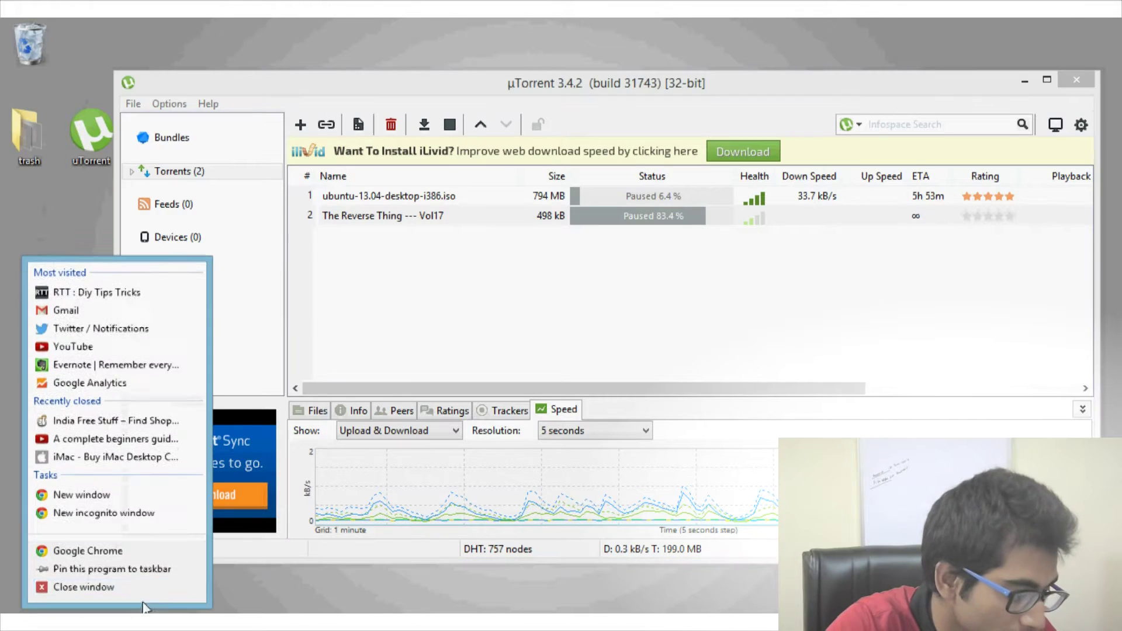
{"action": "right_click", "coordinate": [162, 555]}
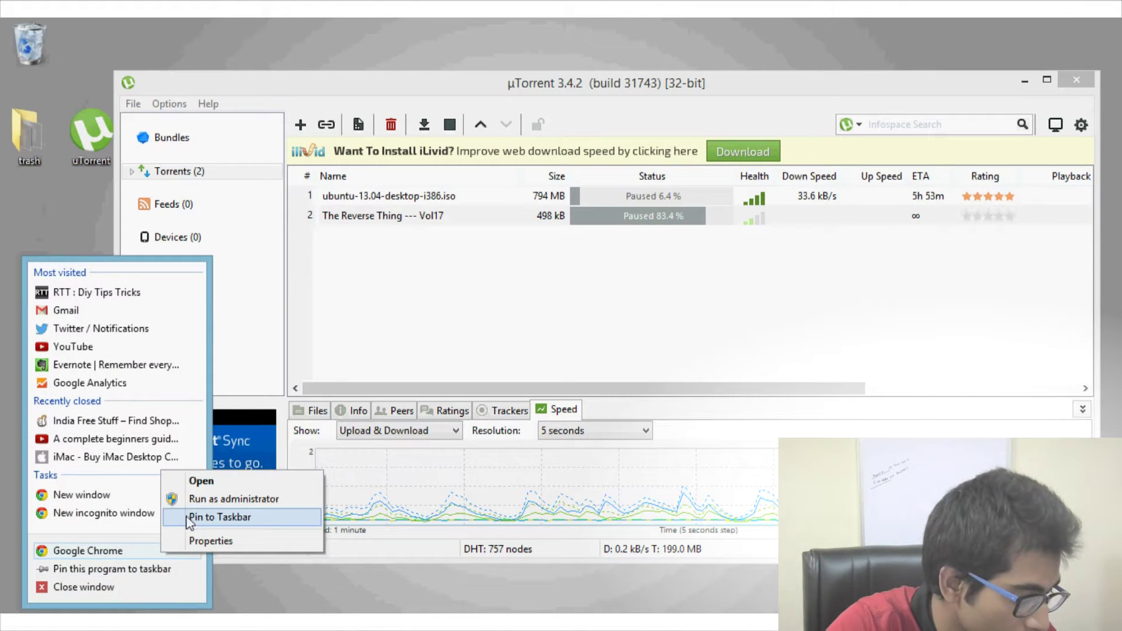
{"action": "left_click", "coordinate": [96, 518]}
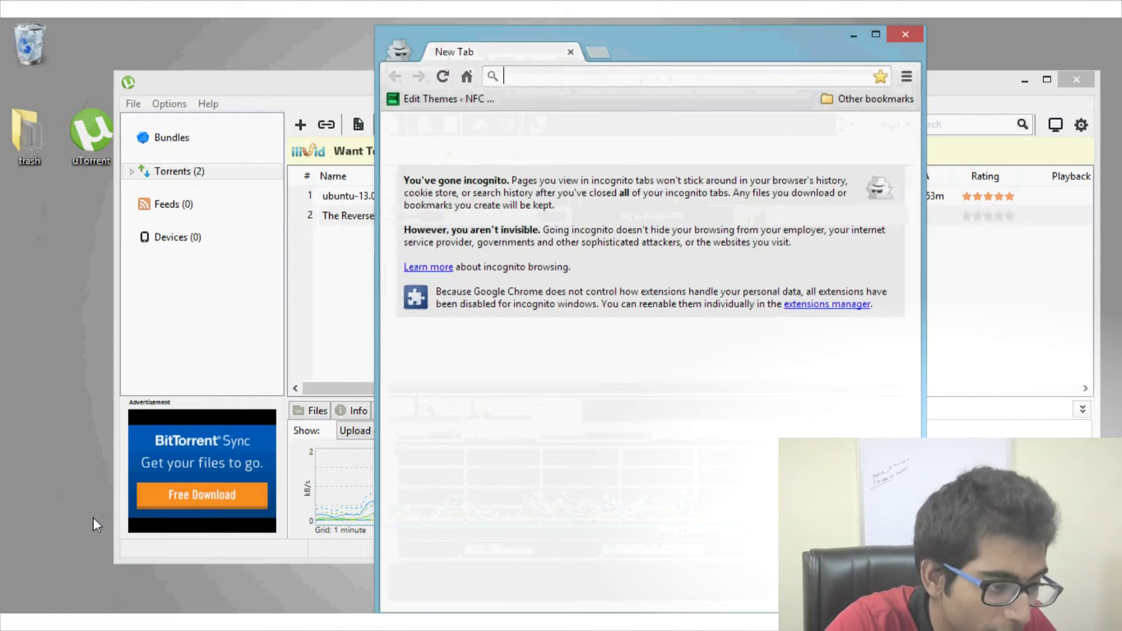
{"action": "left_click", "coordinate": [875, 35]}
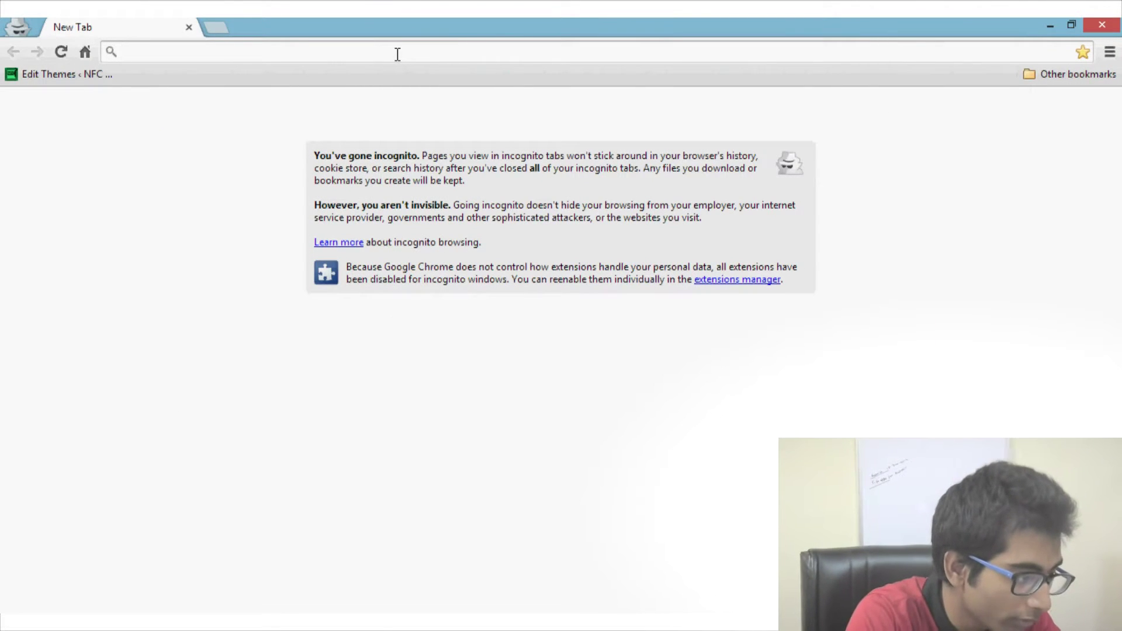
{"action": "type", "text": "remote"}
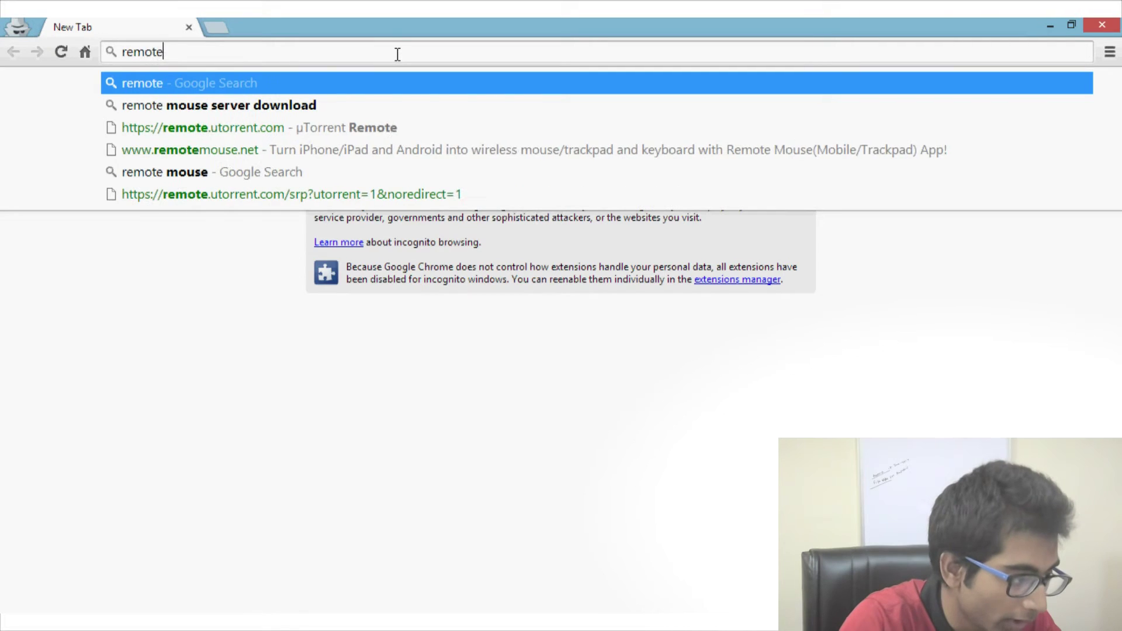
{"action": "key", "text": "Down"}
{"action": "key", "text": "Down"}
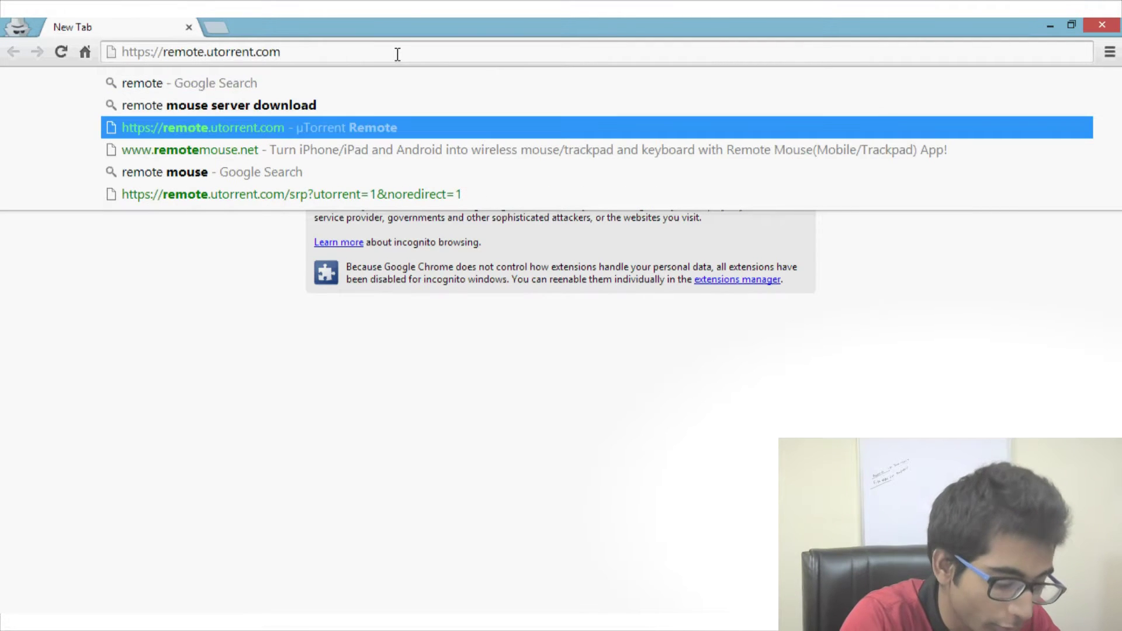
{"action": "key", "text": "Return"}
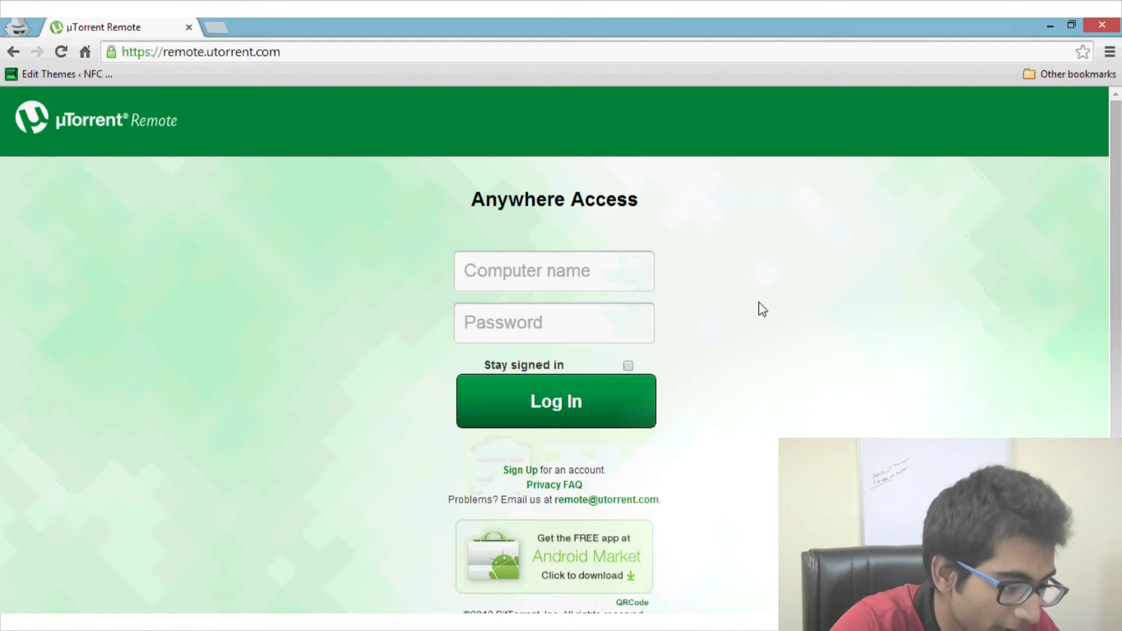
Step: Log in to µTorrent Remote with the saved computer name and the account password
{"action": "left_click", "coordinate": [527, 265]}
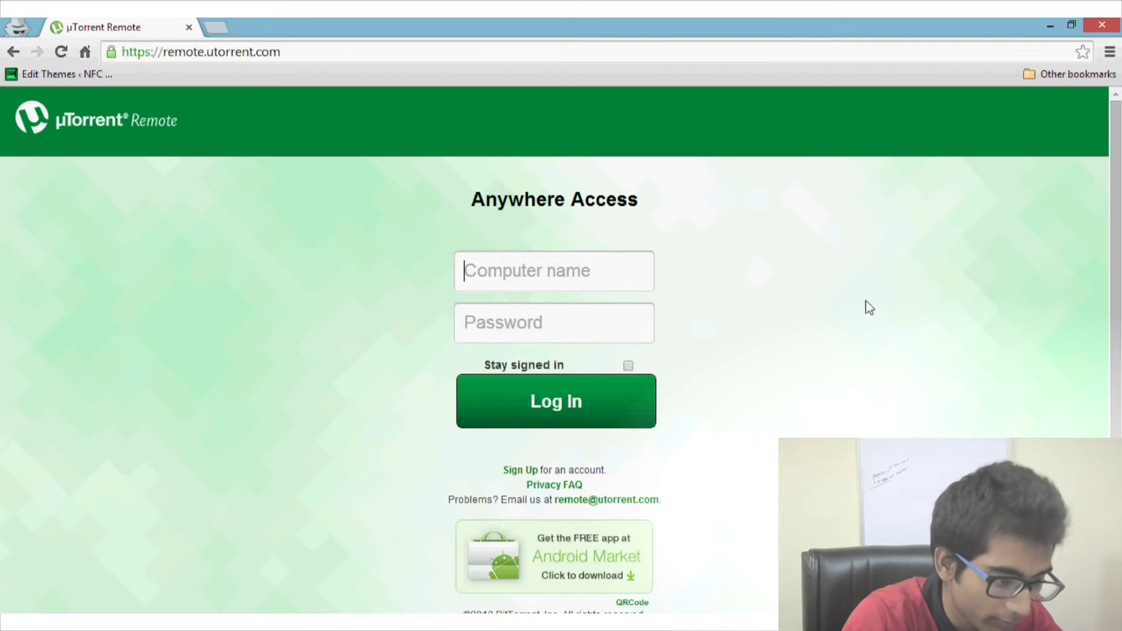
{"action": "type", "text": "re"}
{"action": "key", "text": "Down"}
{"action": "key", "text": "Return"}
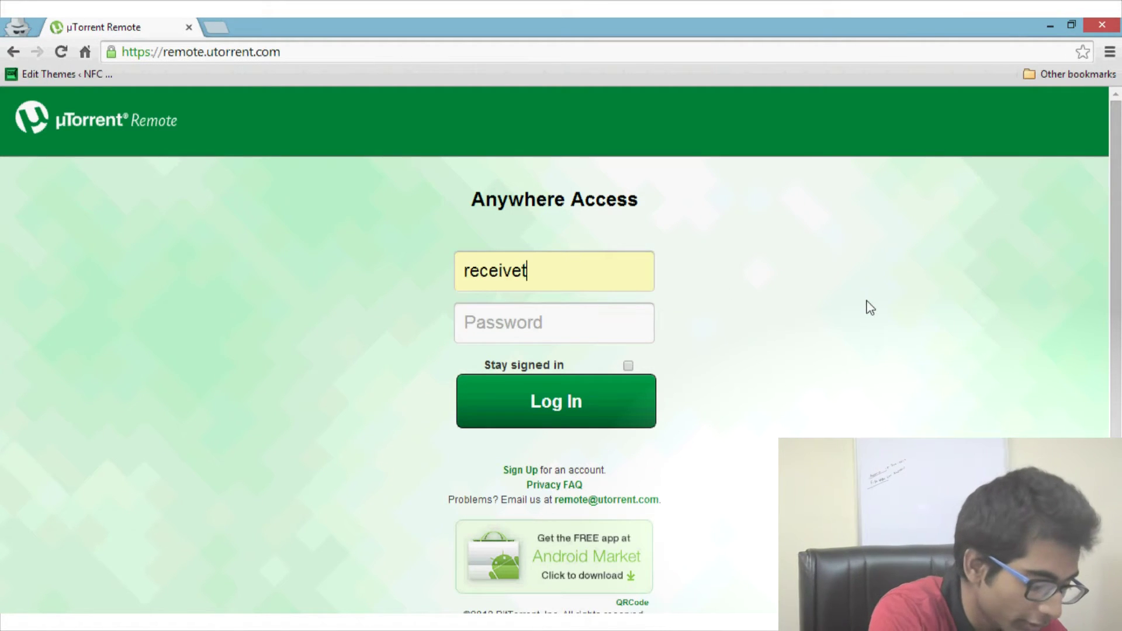
{"action": "left_click", "coordinate": [597, 328]}
{"action": "type", "text": "•••••"}
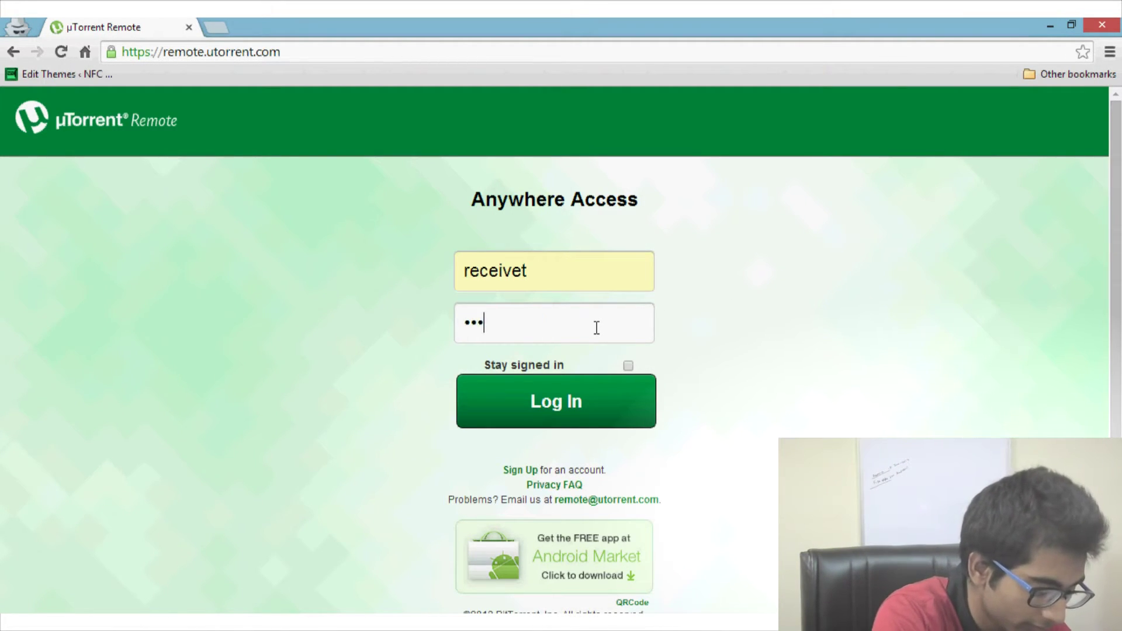
{"action": "type", "text": "••••••"}
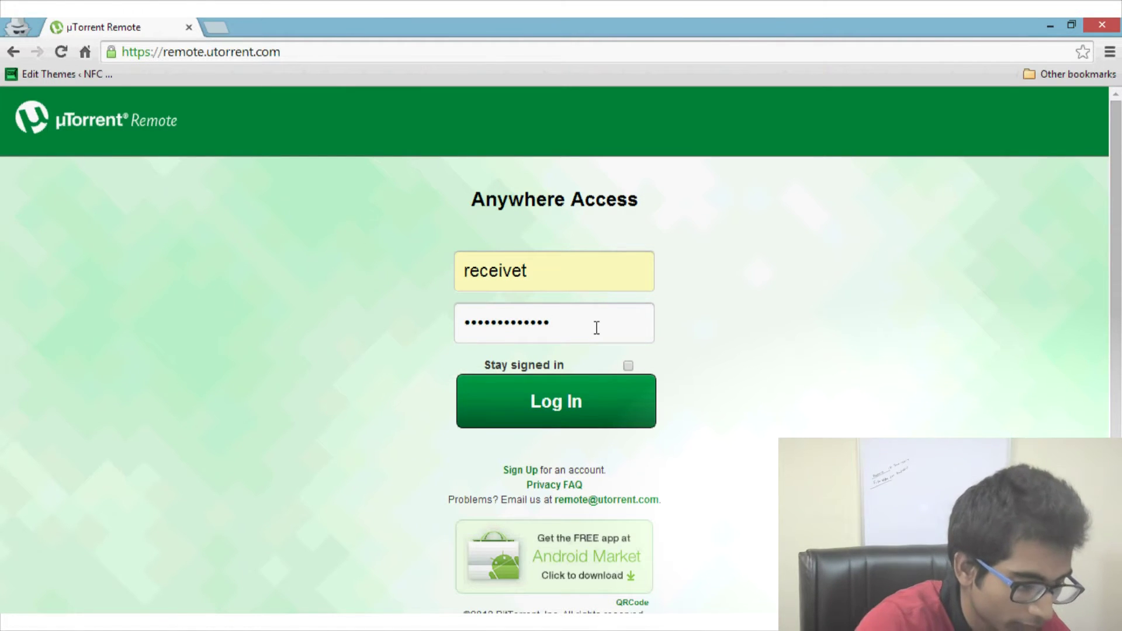
{"action": "type", "text": "•"}
{"action": "left_click", "coordinate": [602, 385]}
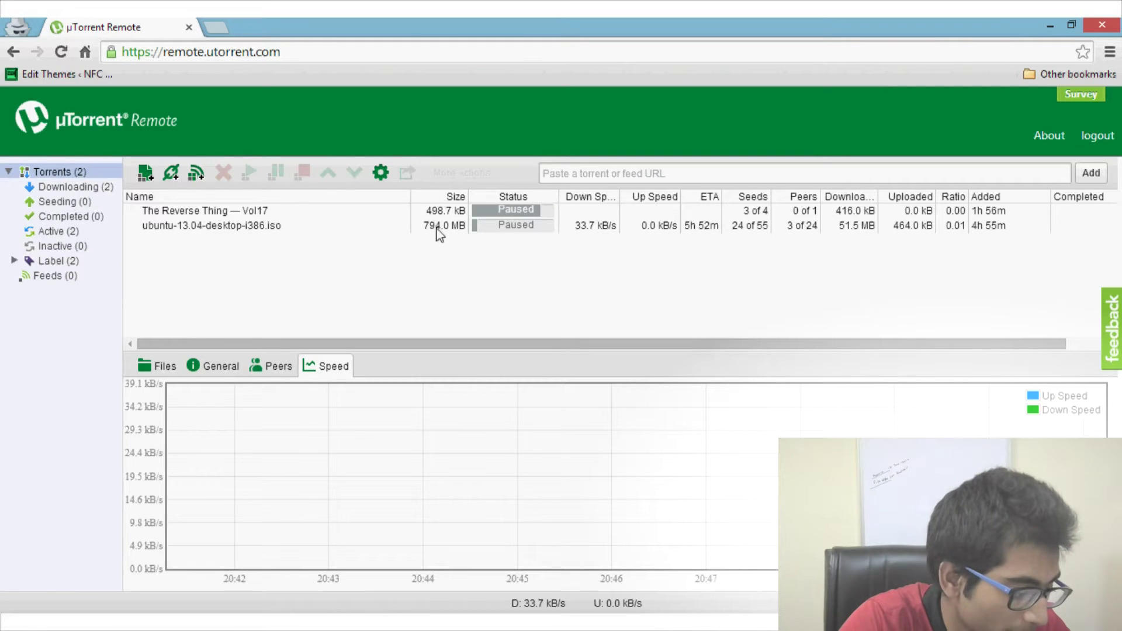
Step: Compare the desktop µTorrent torrent list against the remote list, then clear the remote selection
{"action": "key", "text": "alt+Tab"}
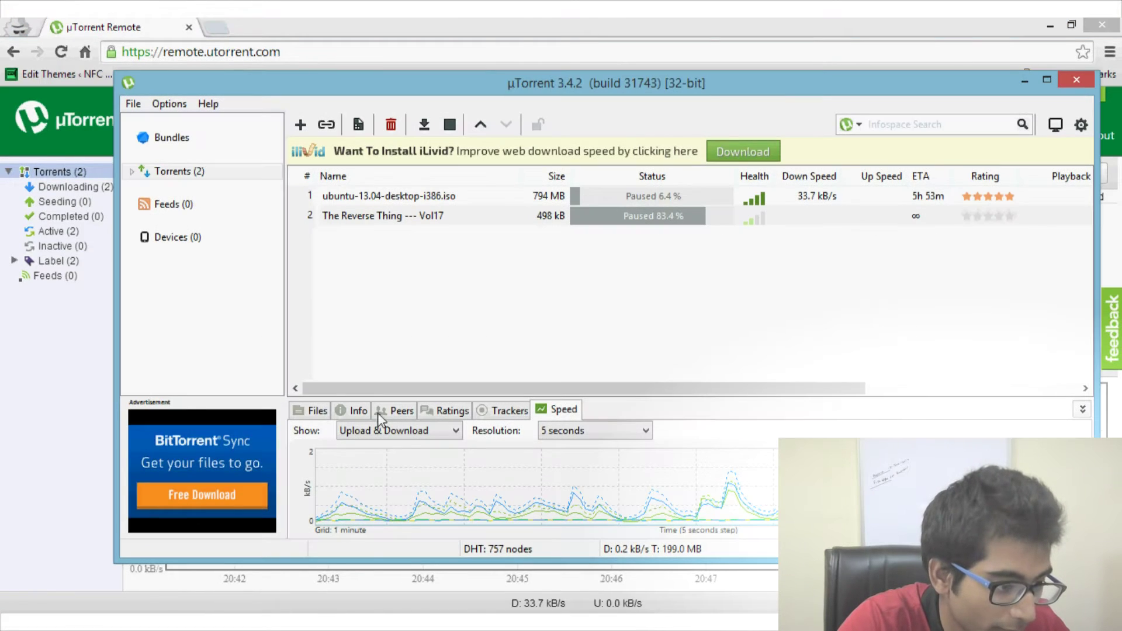
{"action": "left_click_drag", "start_coordinate": [653, 83], "coordinate": [655, 386]}
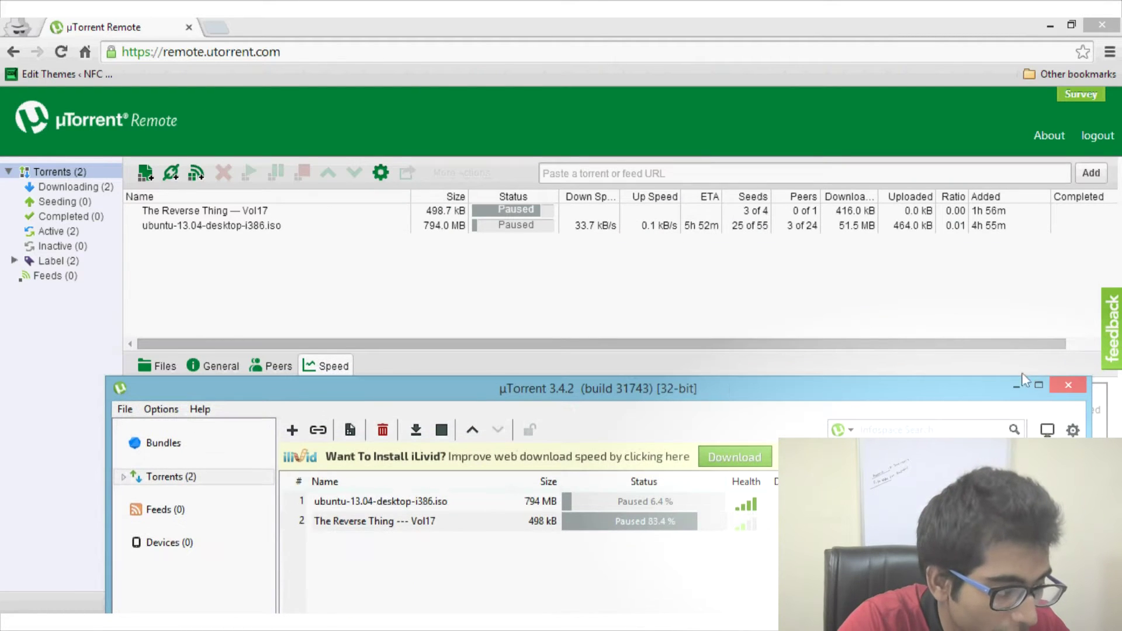
{"action": "key", "text": "alt+Tab"}
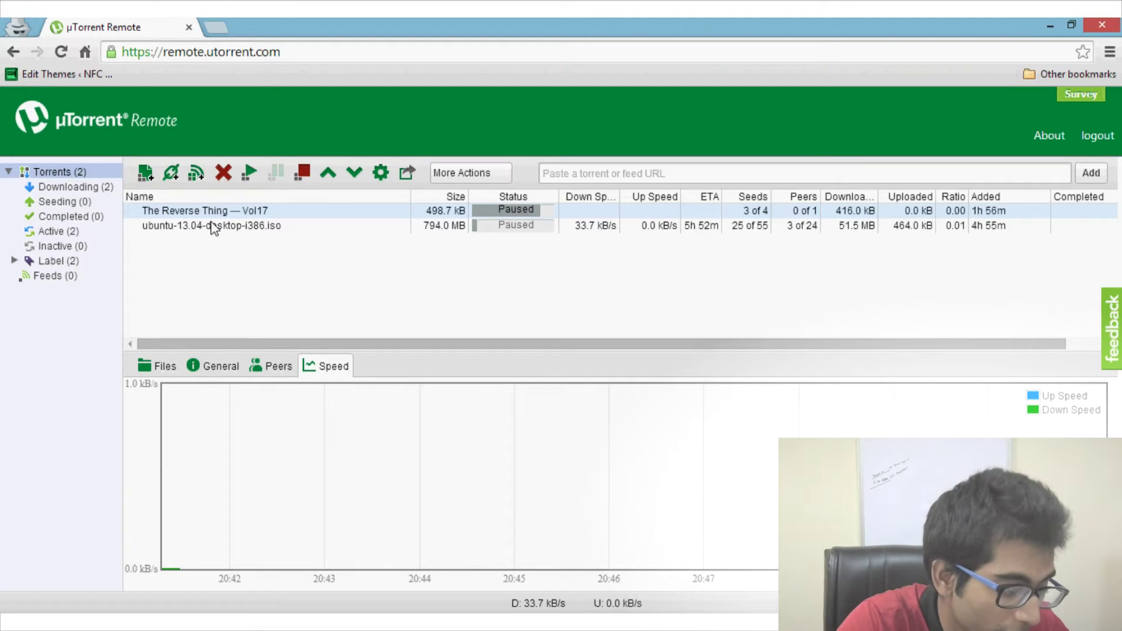
{"action": "left_click", "coordinate": [308, 265]}
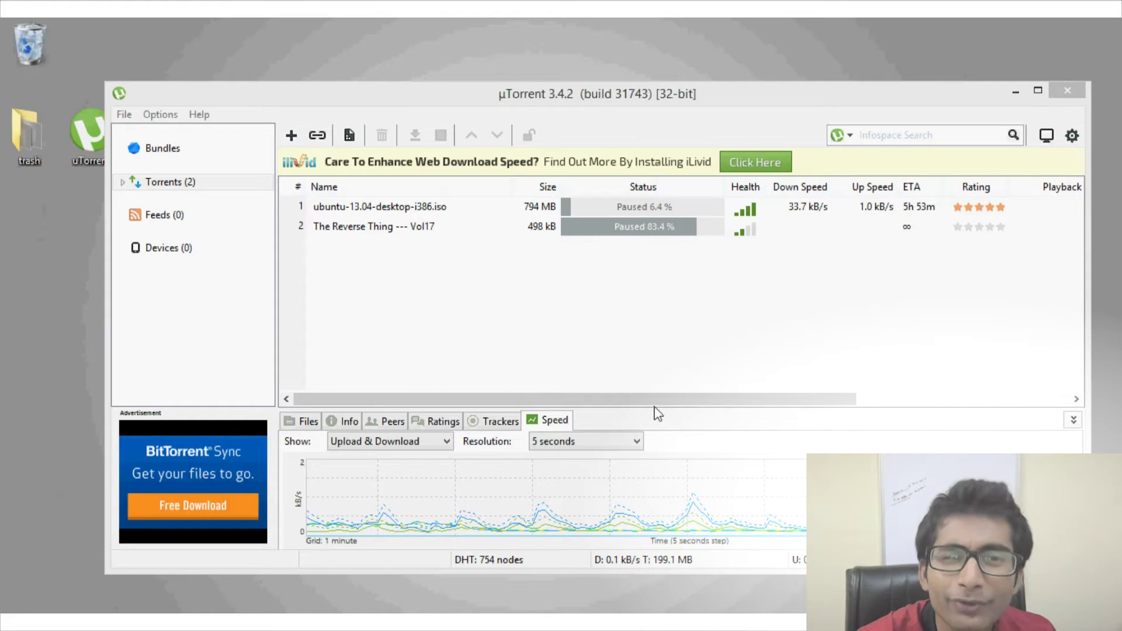
Step: Set a new Bandwidth Allocation priority for both torrents from the right-click menu
{"action": "left_click_drag", "start_coordinate": [396, 252], "coordinate": [394, 212]}
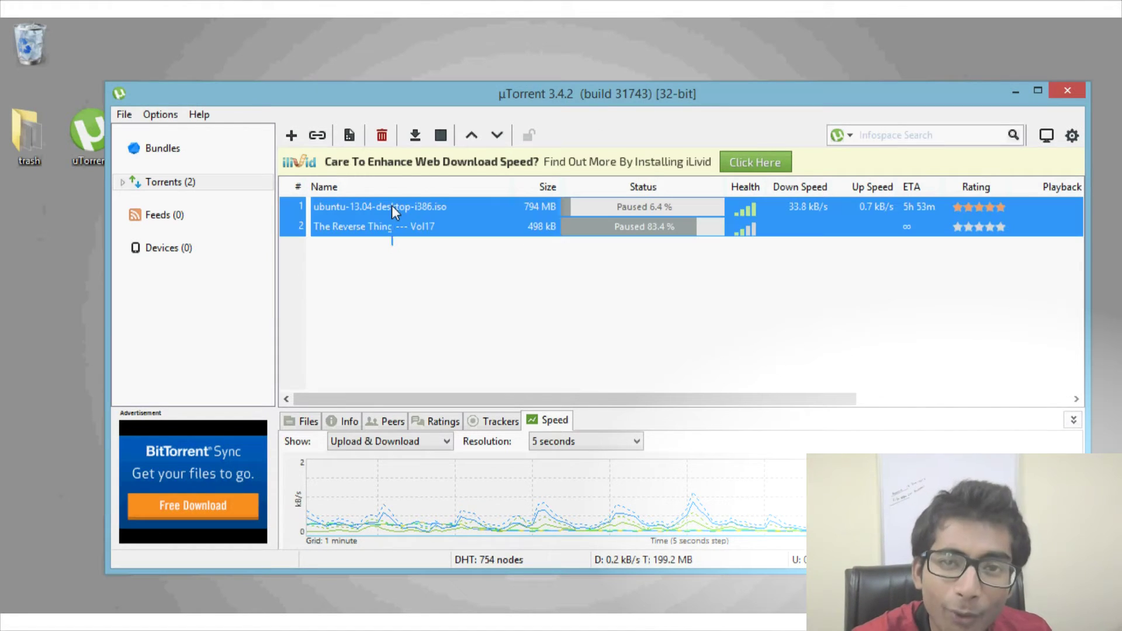
{"action": "right_click", "coordinate": [392, 206]}
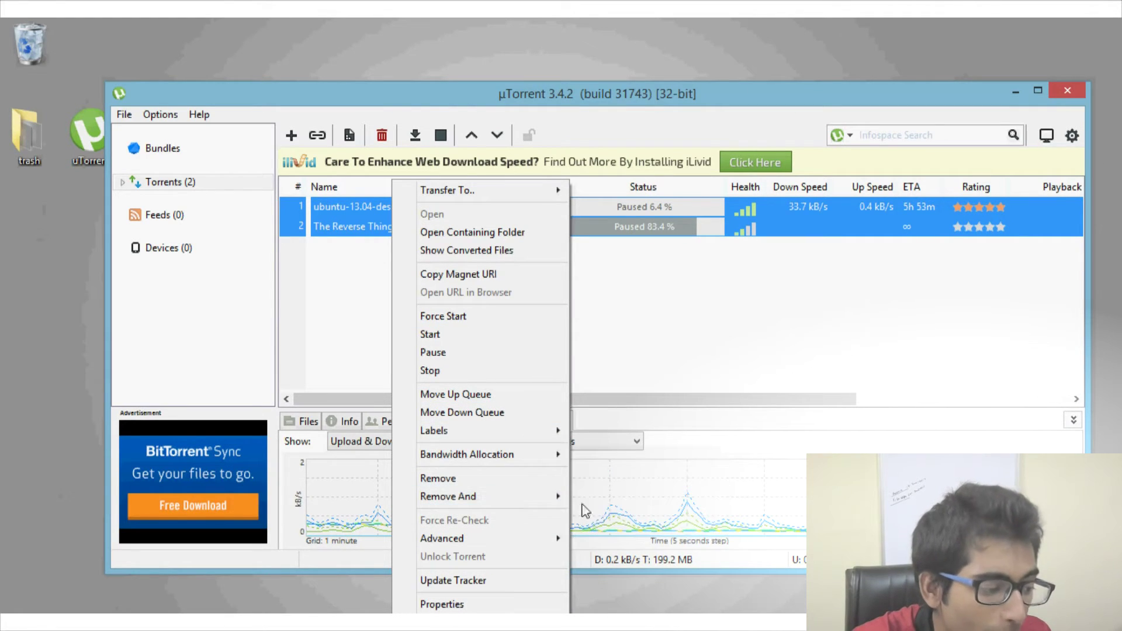
{"action": "left_click", "coordinate": [602, 492]}
{"action": "left_click", "coordinate": [663, 339]}
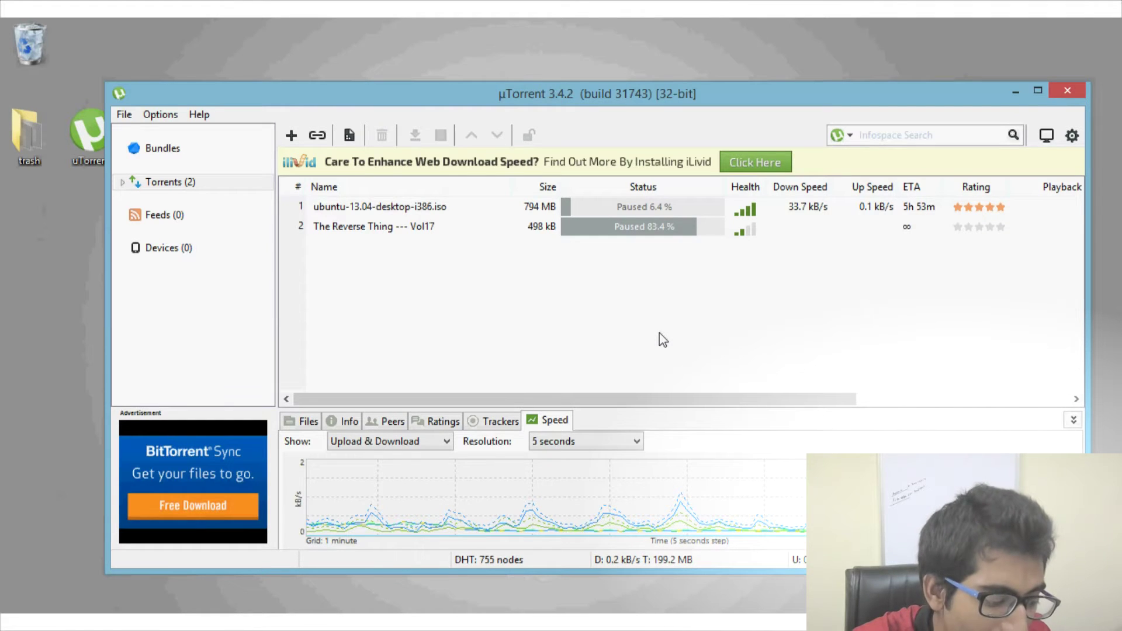
{"action": "left_click_drag", "start_coordinate": [659, 333], "coordinate": [605, 201]}
{"action": "right_click", "coordinate": [606, 204]}
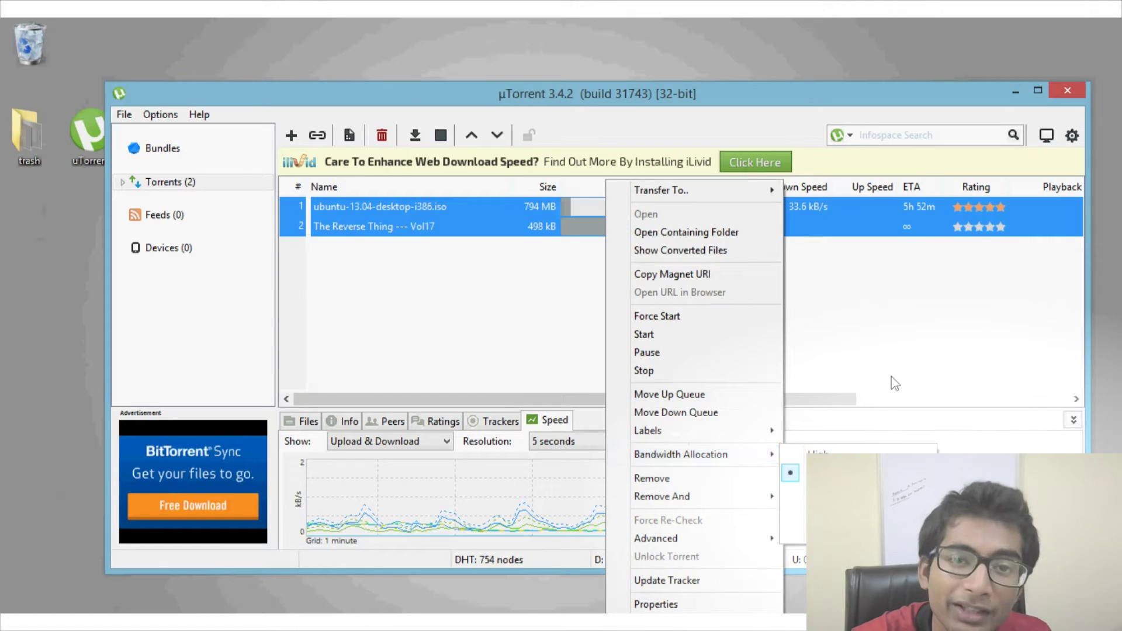
{"action": "left_click", "coordinate": [894, 383]}
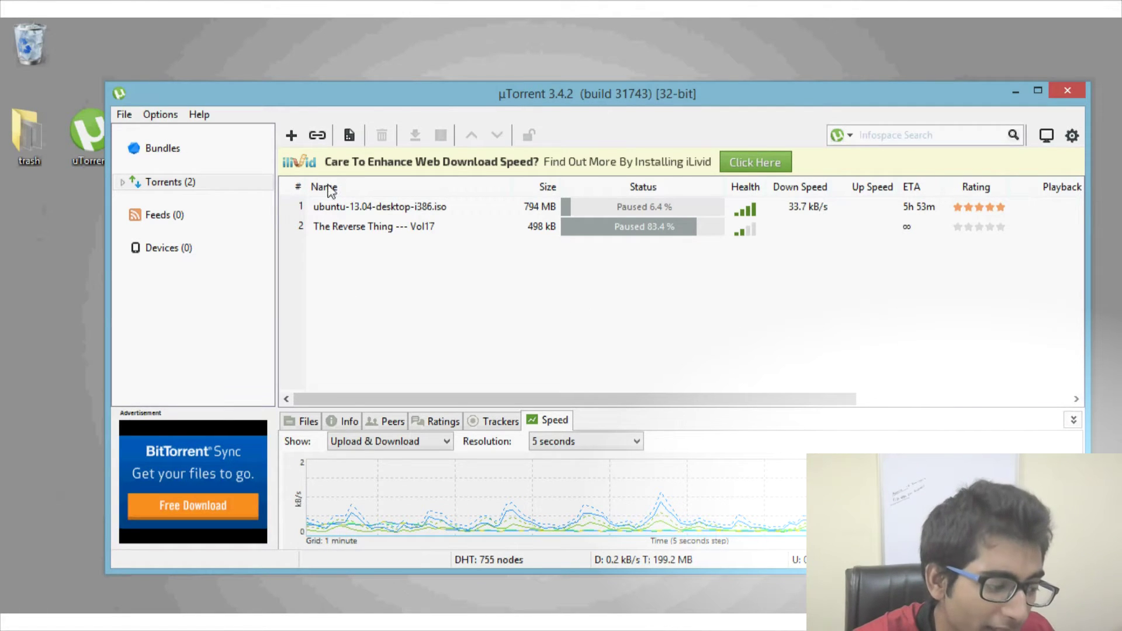
Step: In the Preferences Scheduler, turn off Monday 7:00 and set Saturday 9:00 to limited speed
{"action": "left_click", "coordinate": [163, 116]}
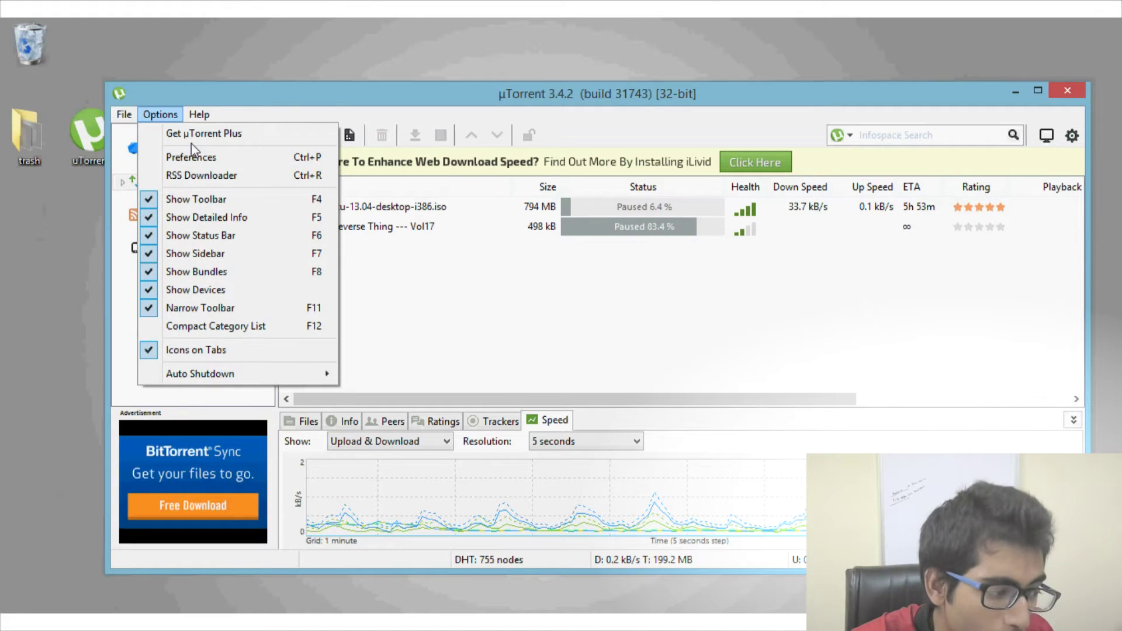
{"action": "left_click", "coordinate": [205, 157]}
{"action": "left_click_drag", "start_coordinate": [544, 140], "coordinate": [660, 127]}
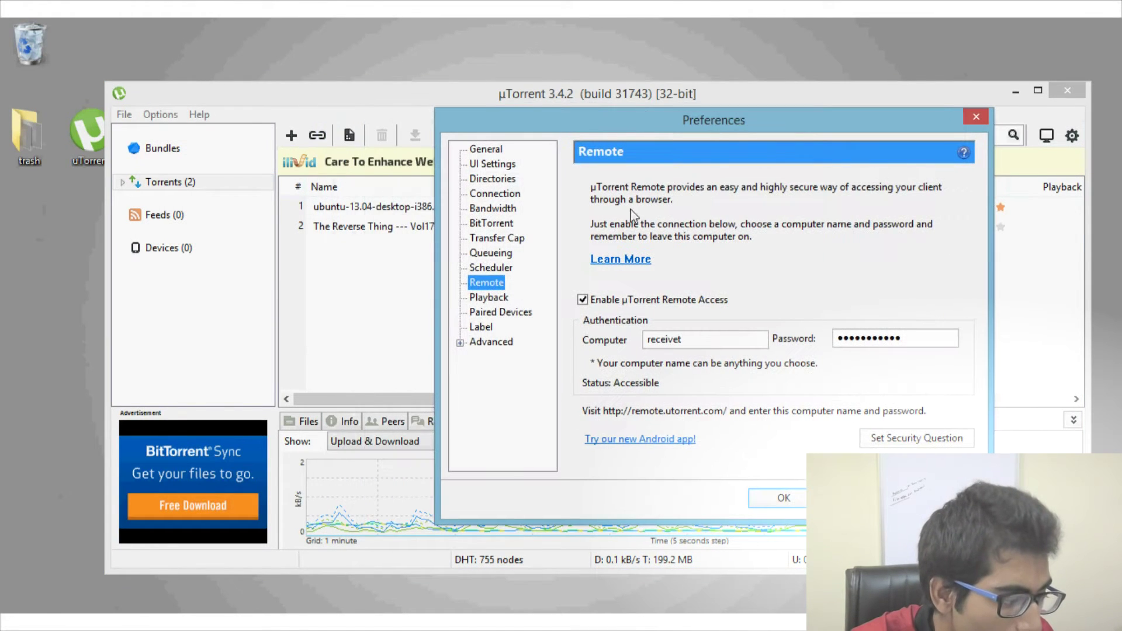
{"action": "left_click", "coordinate": [491, 269]}
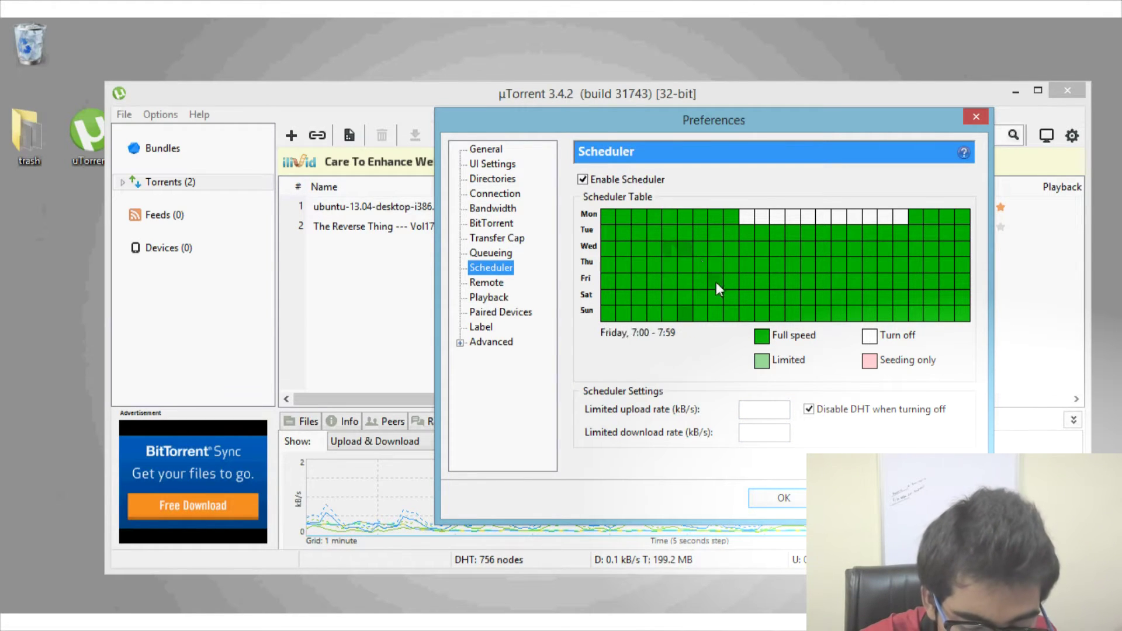
{"action": "left_click", "coordinate": [720, 222]}
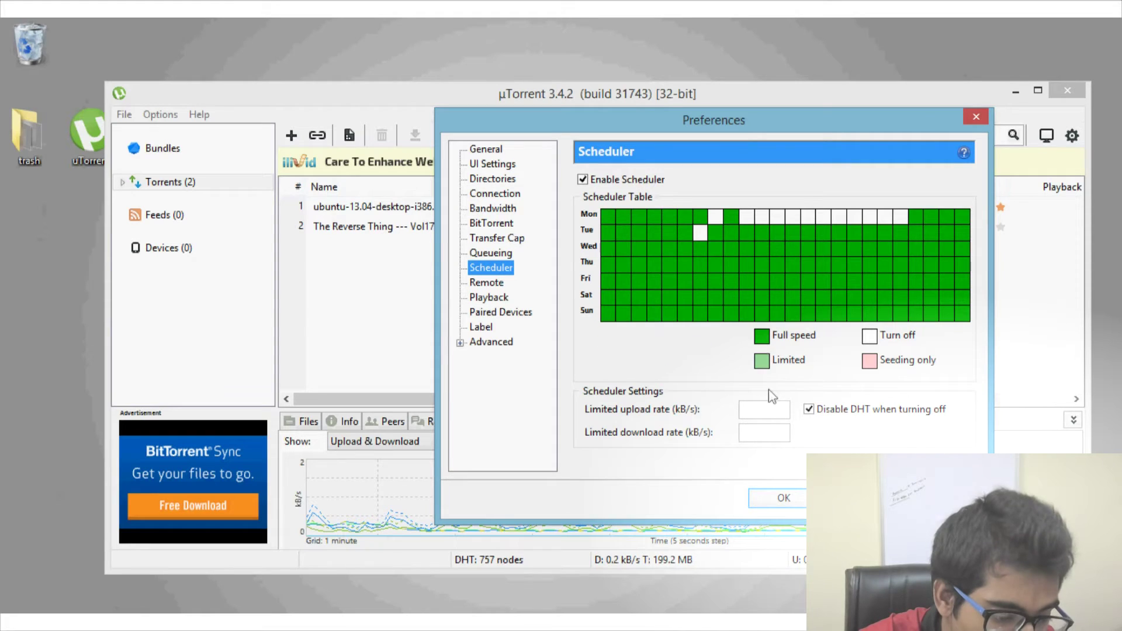
{"action": "left_click", "coordinate": [748, 296]}
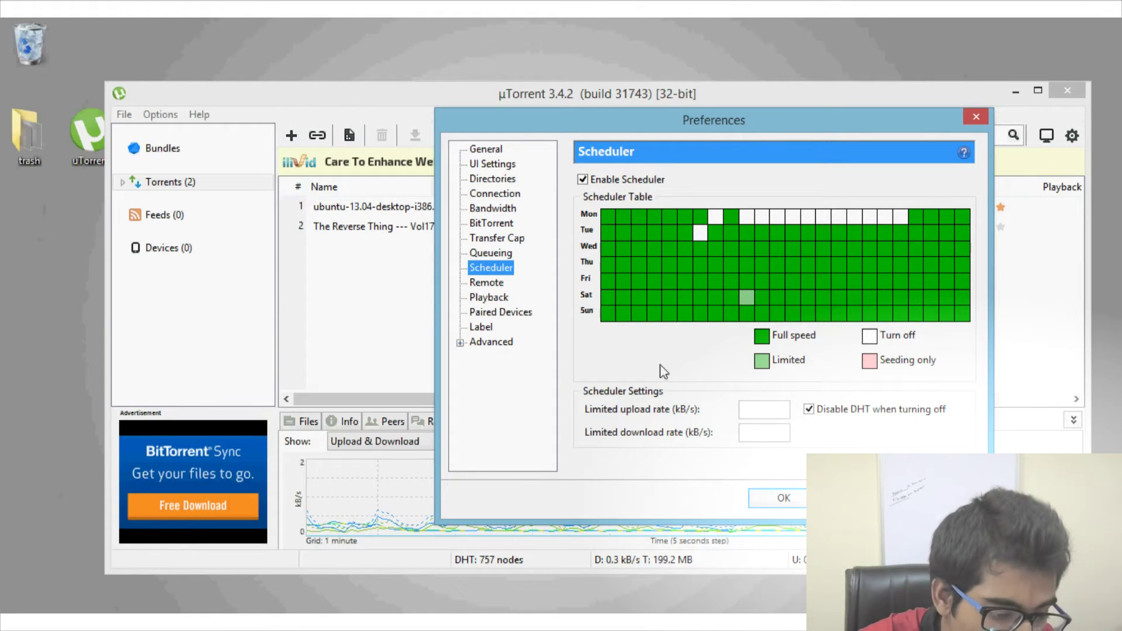
{"action": "left_click", "coordinate": [759, 432]}
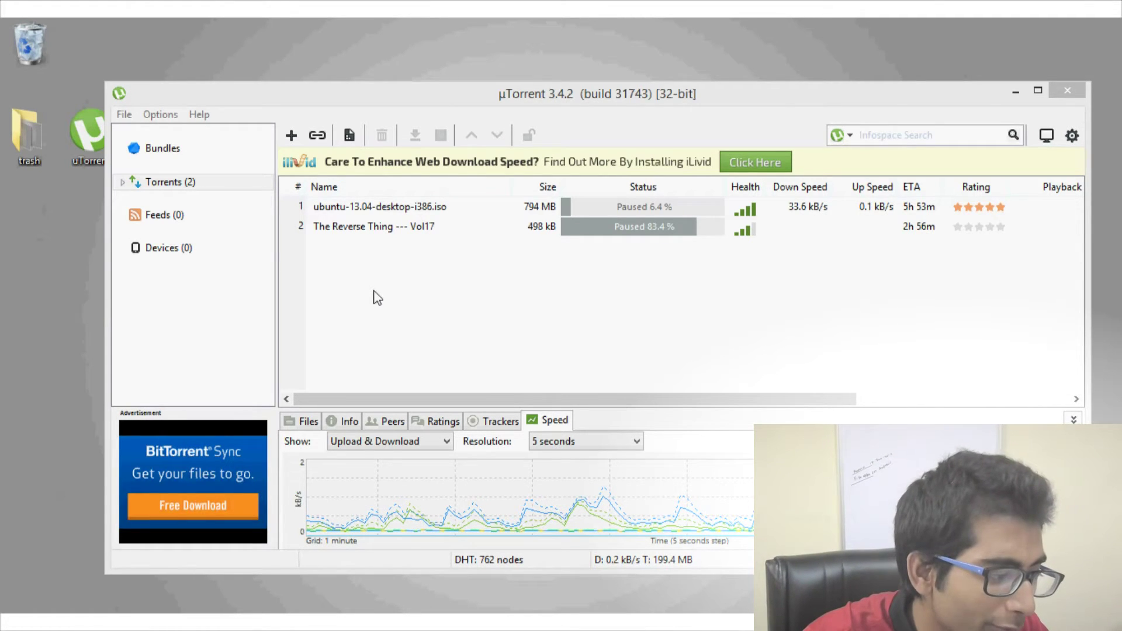
Step: Start a new torrent with I BLOG.png from Pictures\nfc guide as its source file
{"action": "left_click", "coordinate": [125, 115]}
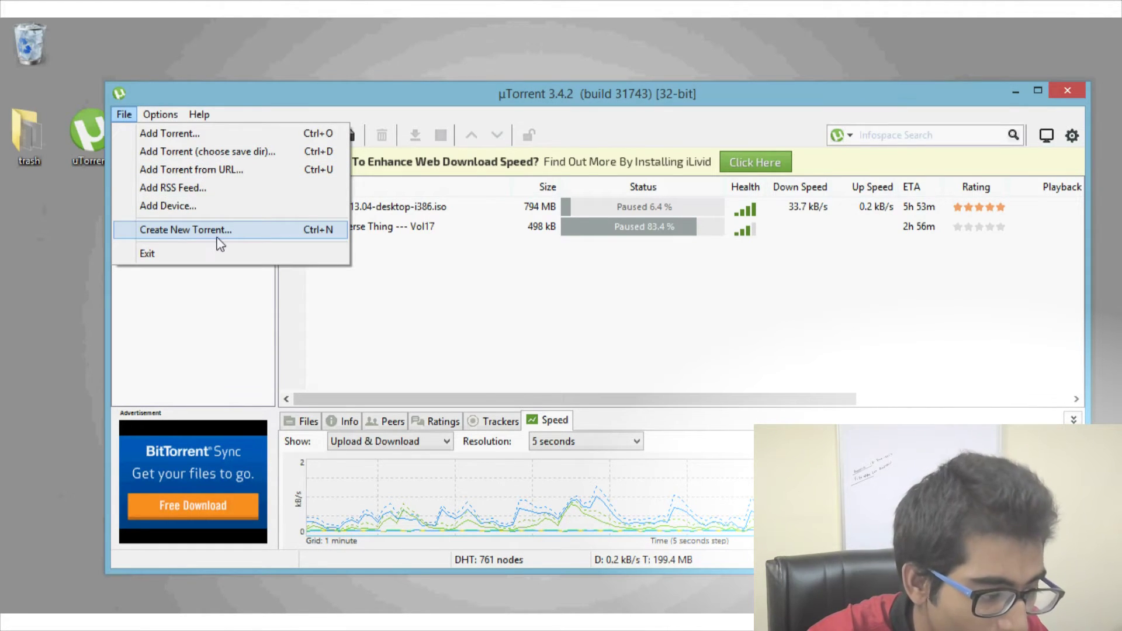
{"action": "left_click", "coordinate": [275, 235]}
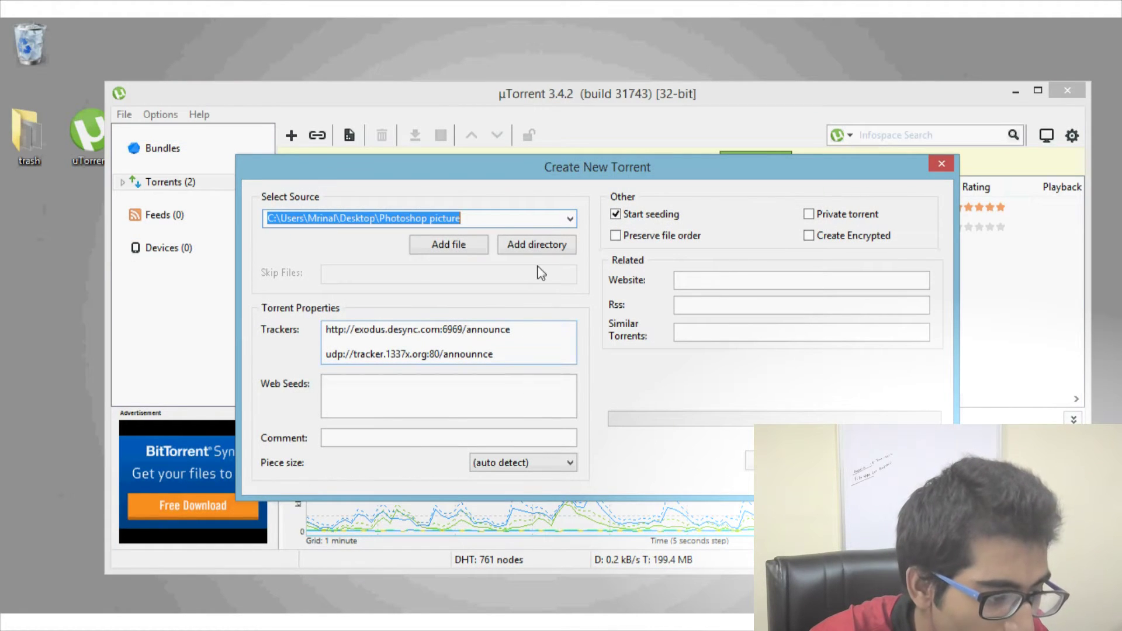
{"action": "left_click_drag", "start_coordinate": [590, 174], "coordinate": [645, 166]}
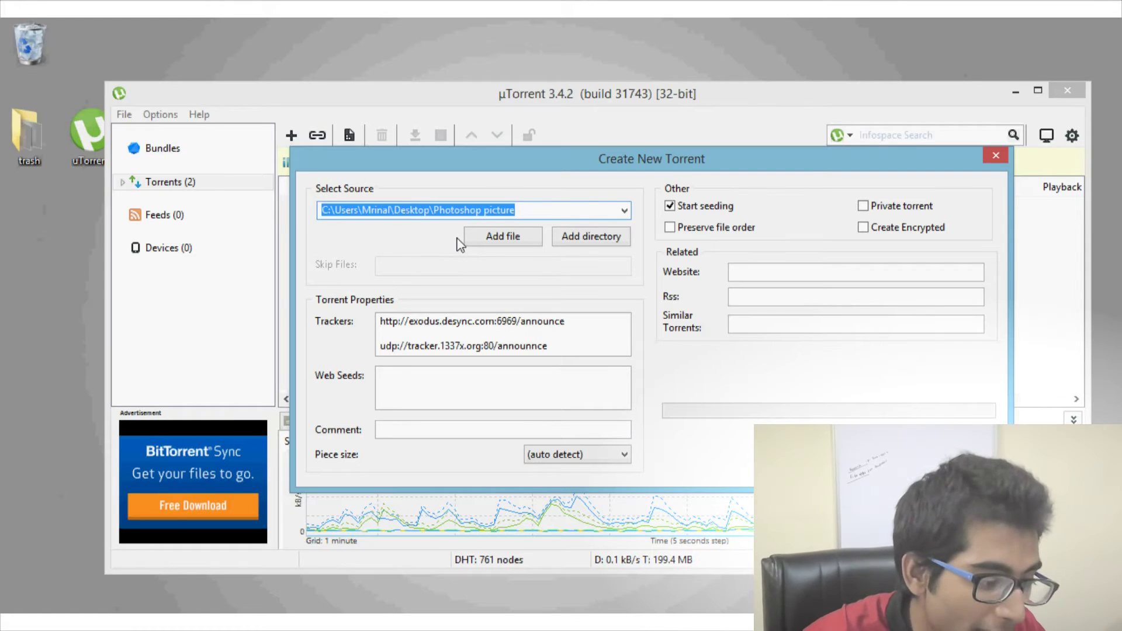
{"action": "left_click", "coordinate": [532, 237]}
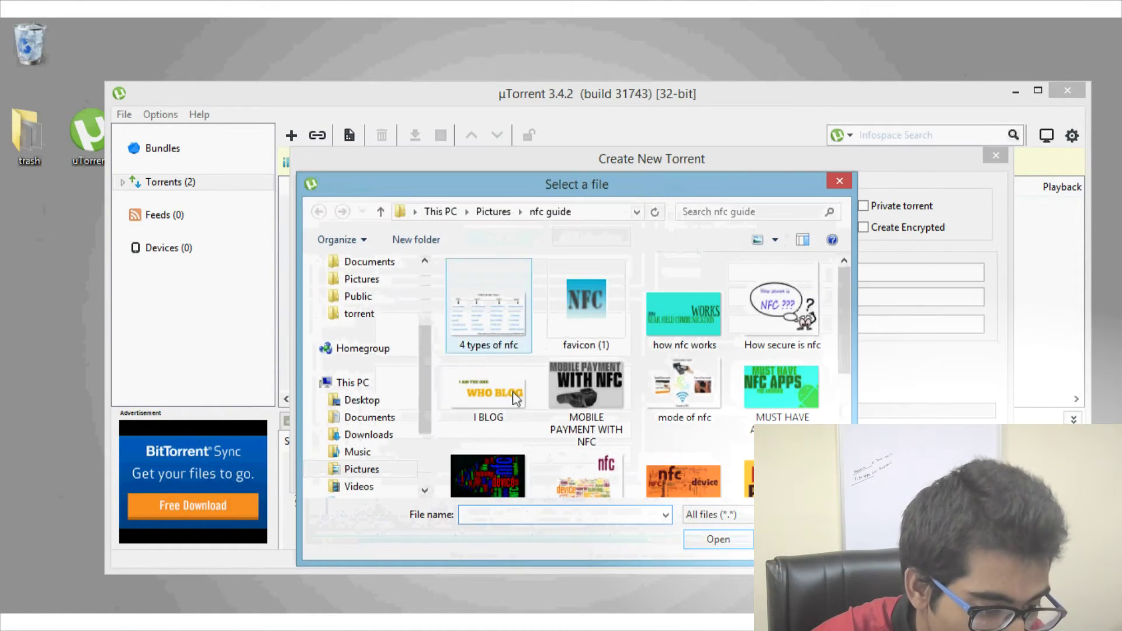
{"action": "left_click_drag", "start_coordinate": [847, 299], "coordinate": [840, 366]}
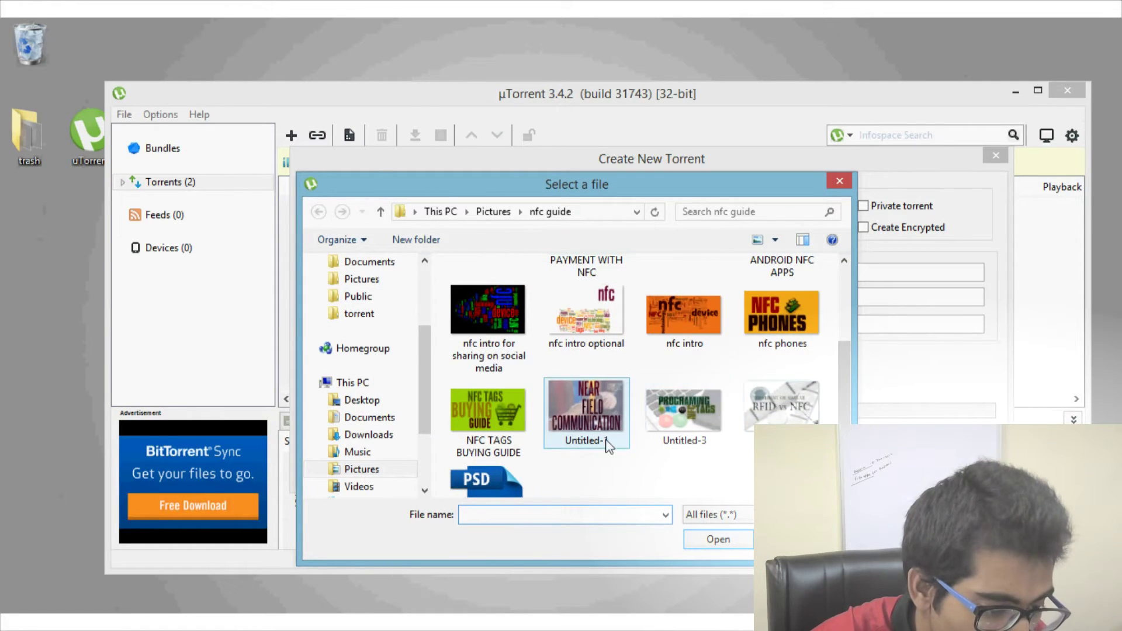
{"action": "left_click_drag", "start_coordinate": [848, 373], "coordinate": [853, 297]}
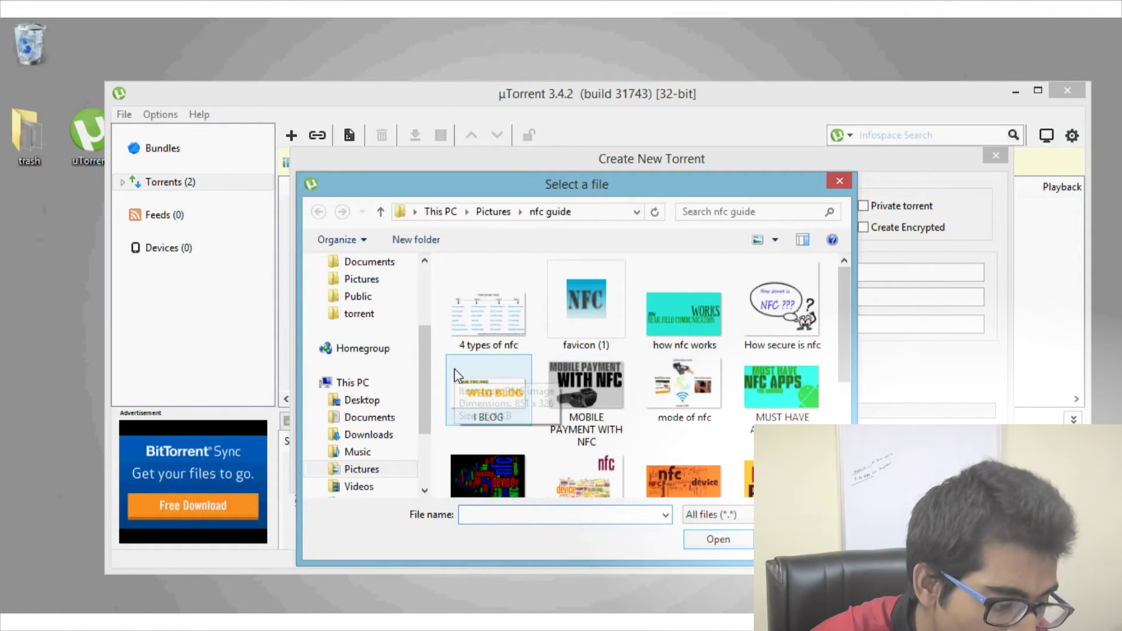
{"action": "left_click", "coordinate": [475, 372]}
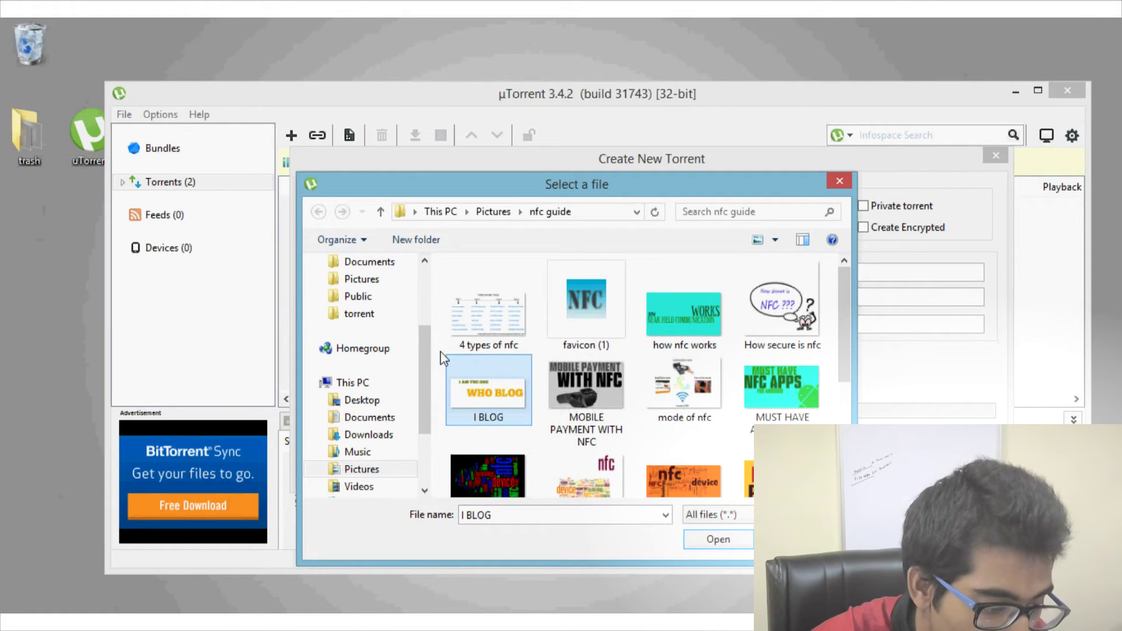
{"action": "left_click", "coordinate": [710, 541]}
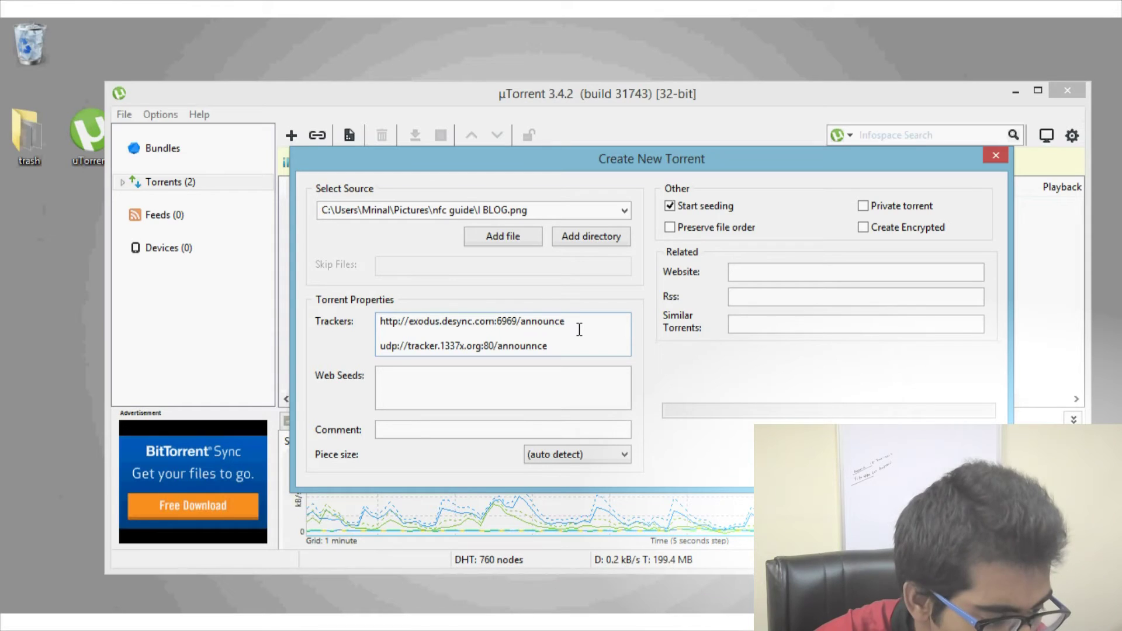
Step: Review the two tracker URLs and the comment field, then create the I BLOG torrent
{"action": "left_click_drag", "start_coordinate": [548, 346], "coordinate": [387, 320]}
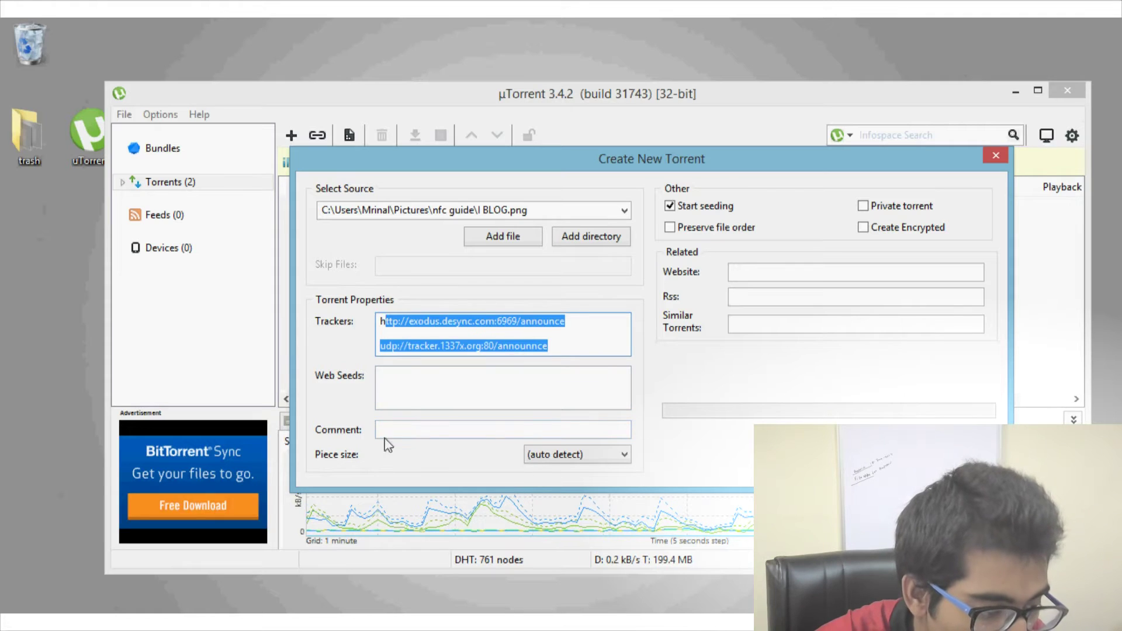
{"action": "left_click", "coordinate": [417, 431]}
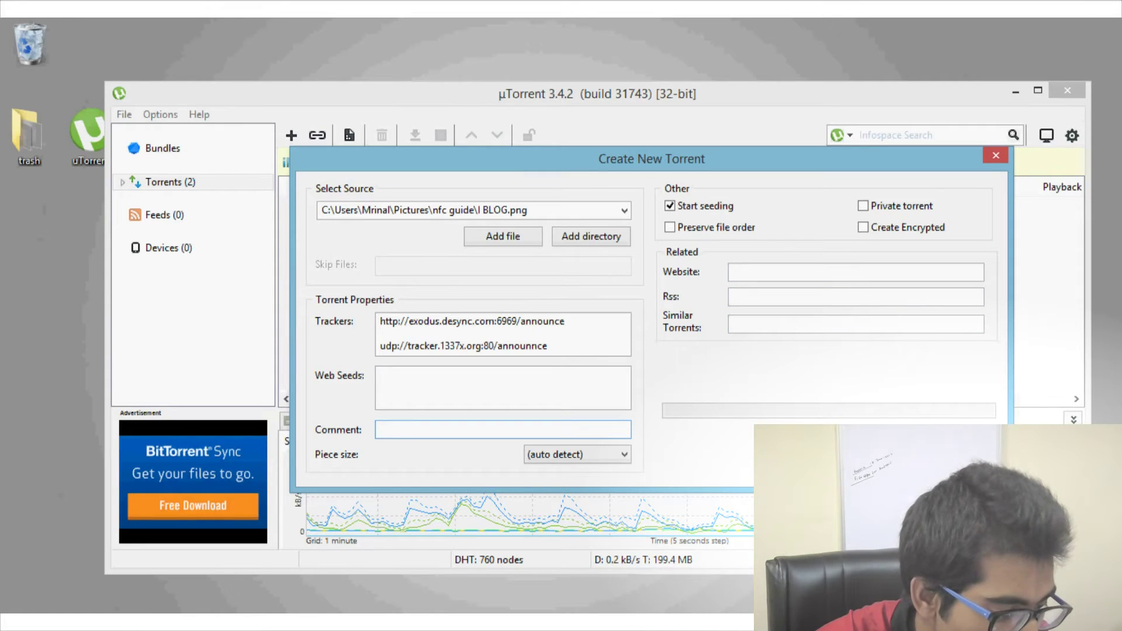
{"action": "left_click", "coordinate": [924, 465]}
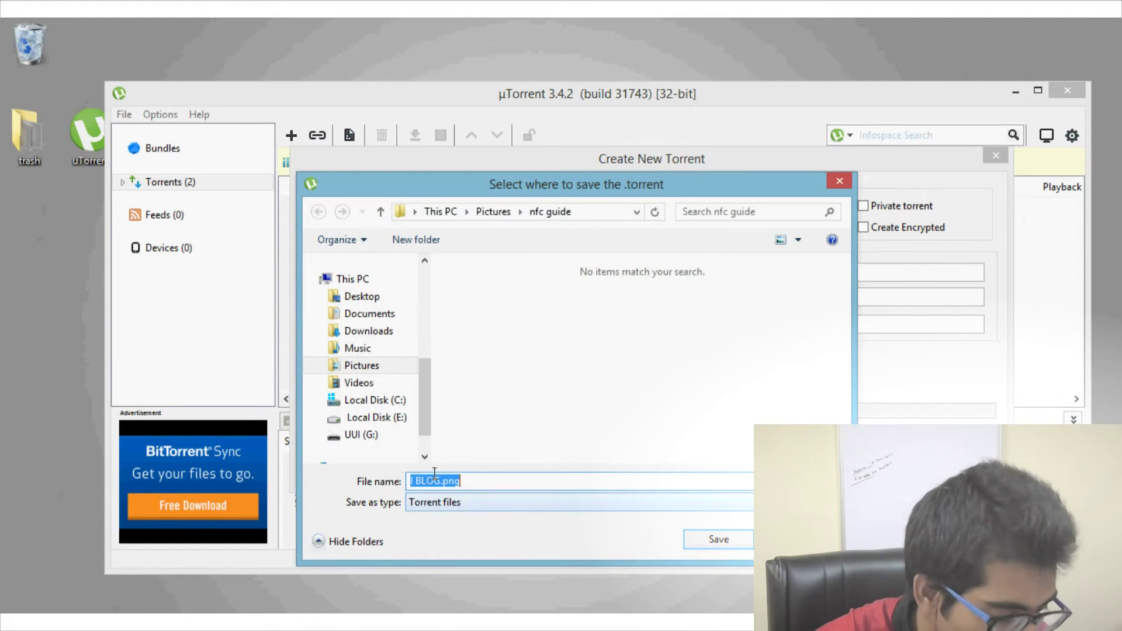
Step: Save the torrent file as 'I BLOG' on the Desktop
{"action": "left_click", "coordinate": [492, 482]}
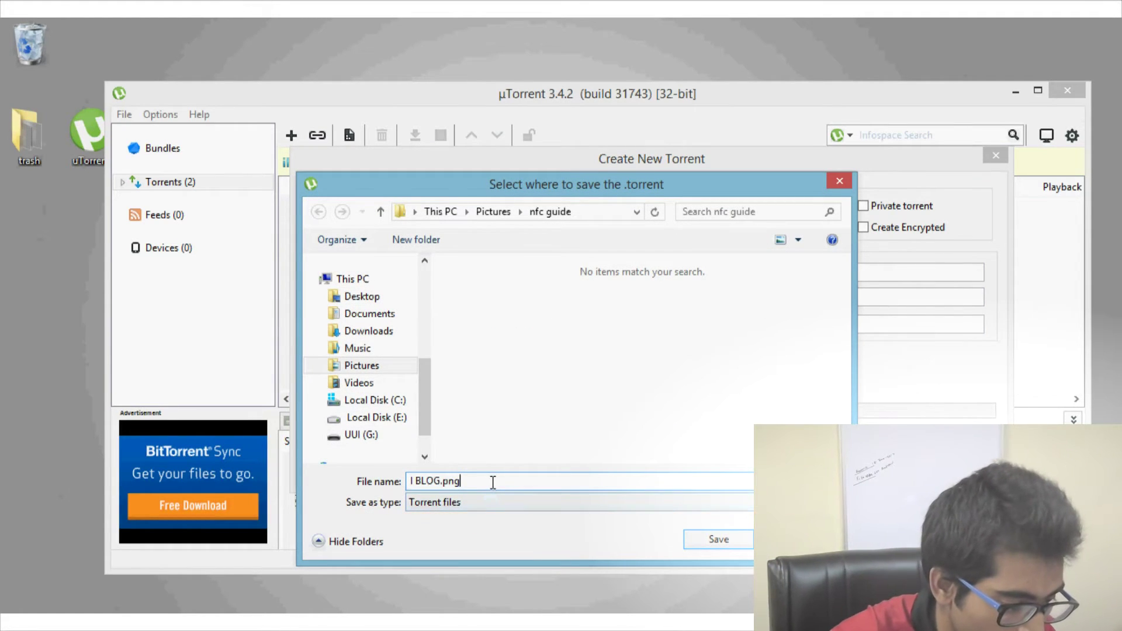
{"action": "key", "text": "BackSpace"}
{"action": "key", "text": "BackSpace"}
{"action": "left_click", "coordinate": [485, 541]}
{"action": "left_click", "coordinate": [361, 296]}
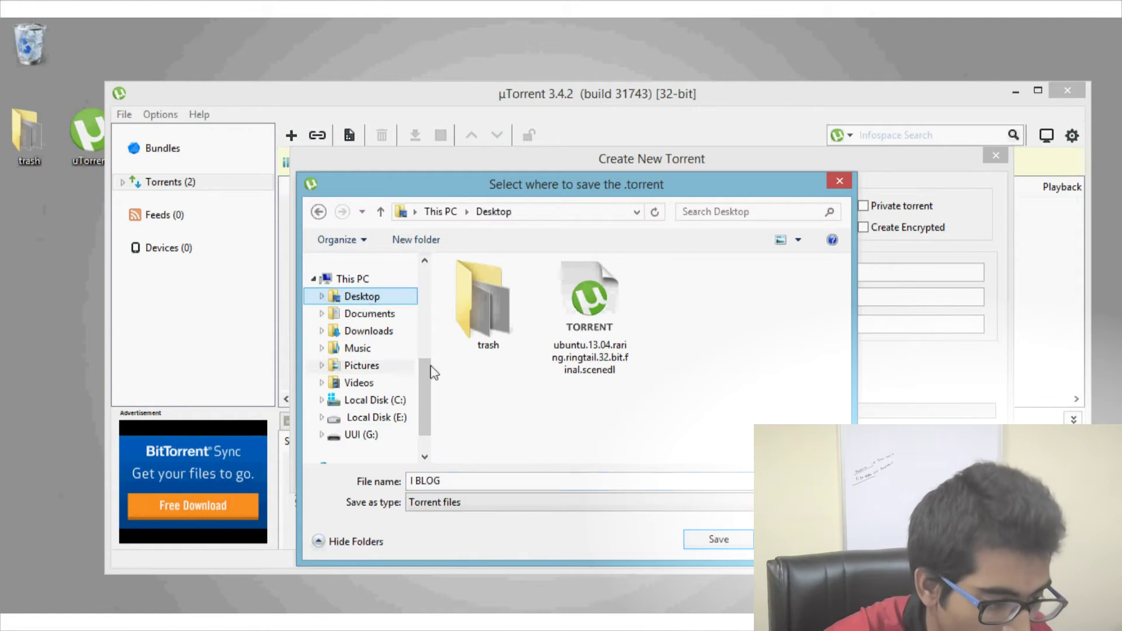
{"action": "left_click", "coordinate": [718, 539]}
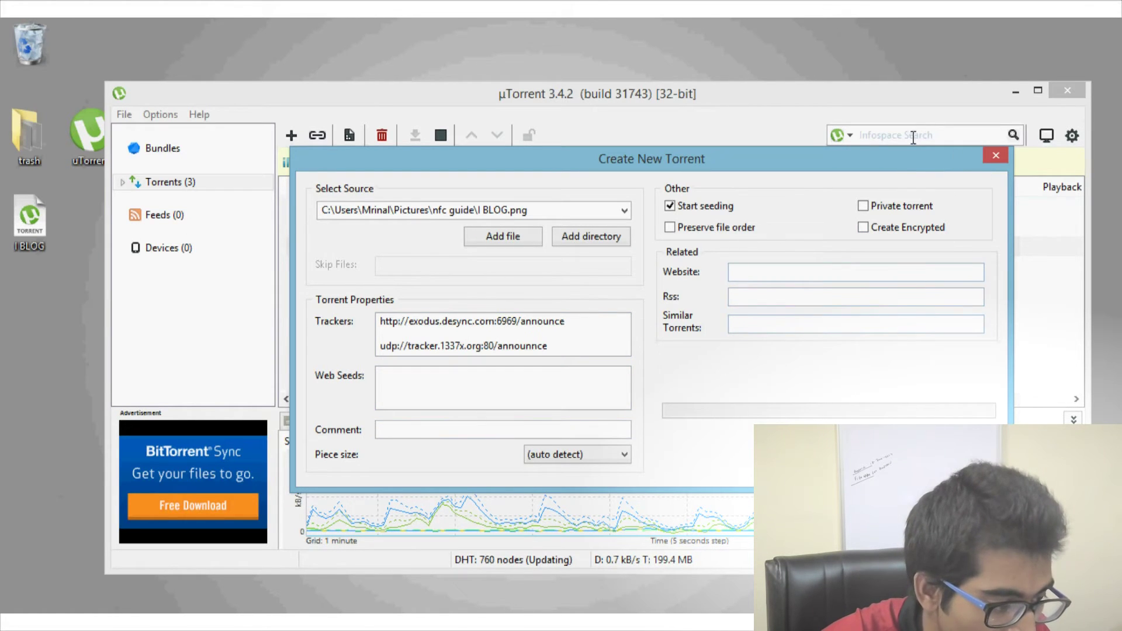
Step: Close the torrent creator, minimize µTorrent and select the I BLOG torrent file on the desktop
{"action": "left_click_drag", "start_coordinate": [893, 162], "coordinate": [891, 327]}
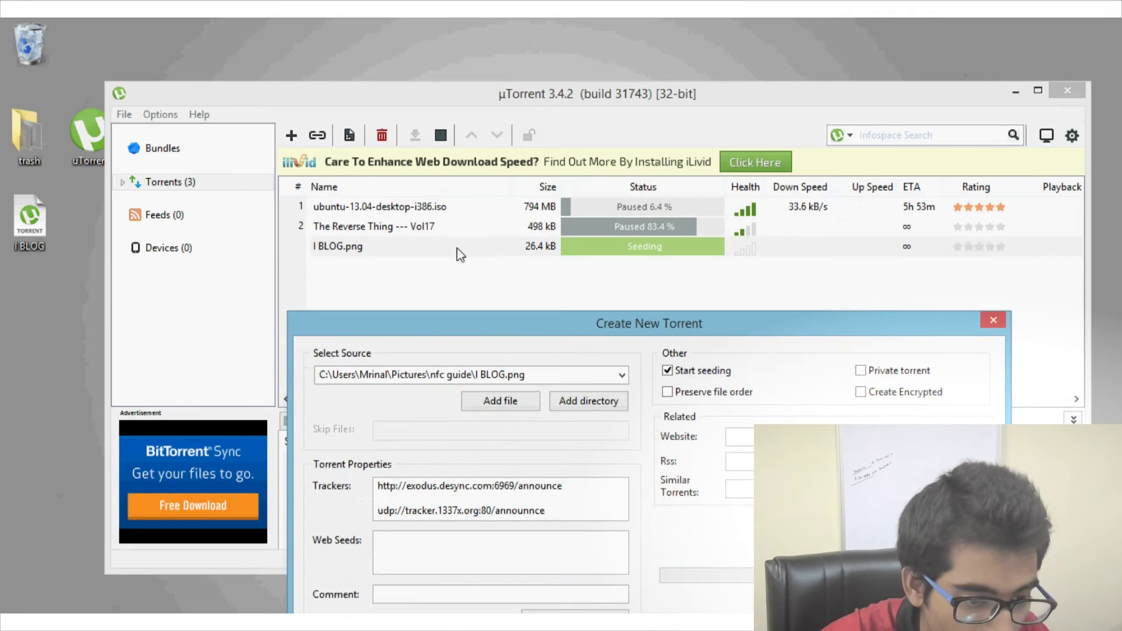
{"action": "left_click", "coordinate": [993, 320]}
{"action": "left_click", "coordinate": [1015, 92]}
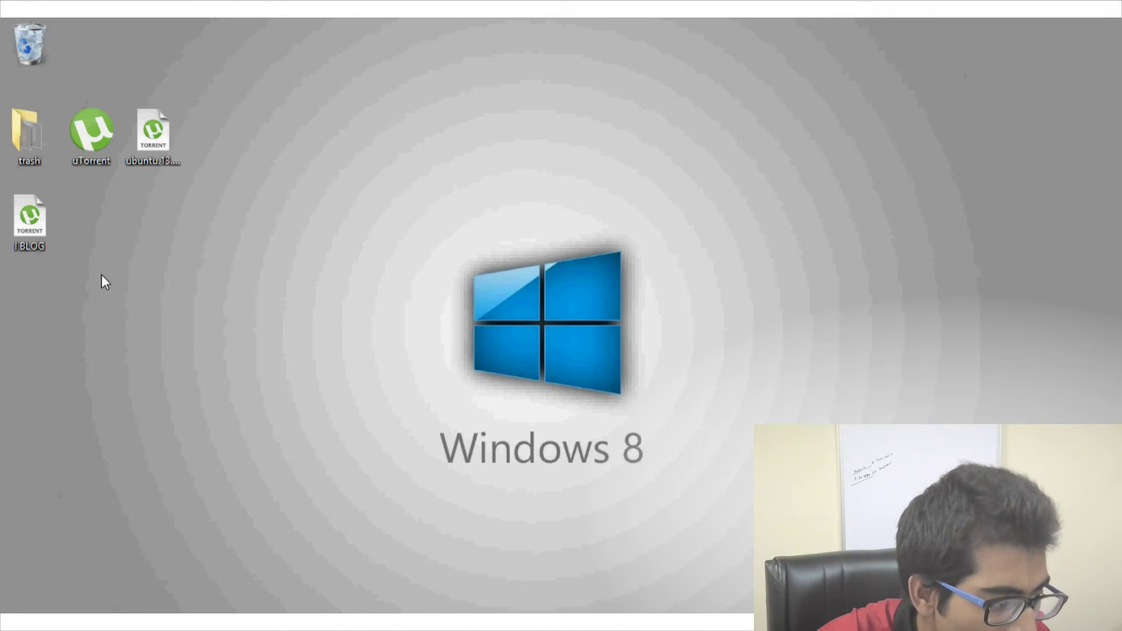
{"action": "left_click_drag", "start_coordinate": [101, 275], "coordinate": [53, 252]}
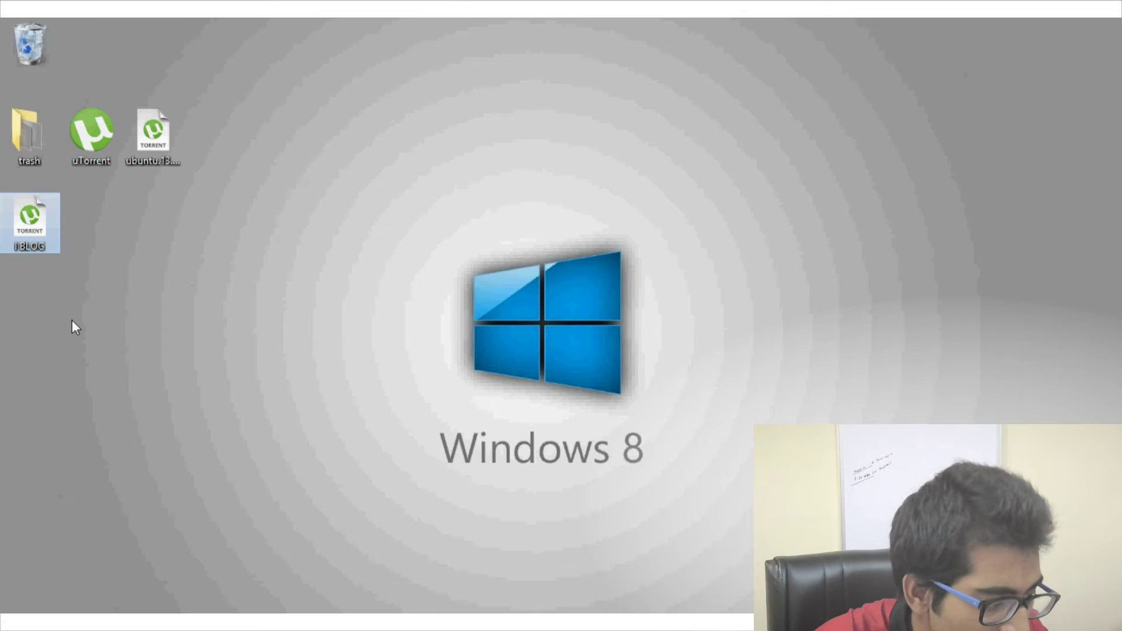
{"action": "mouse_move", "coordinate": [48, 230]}
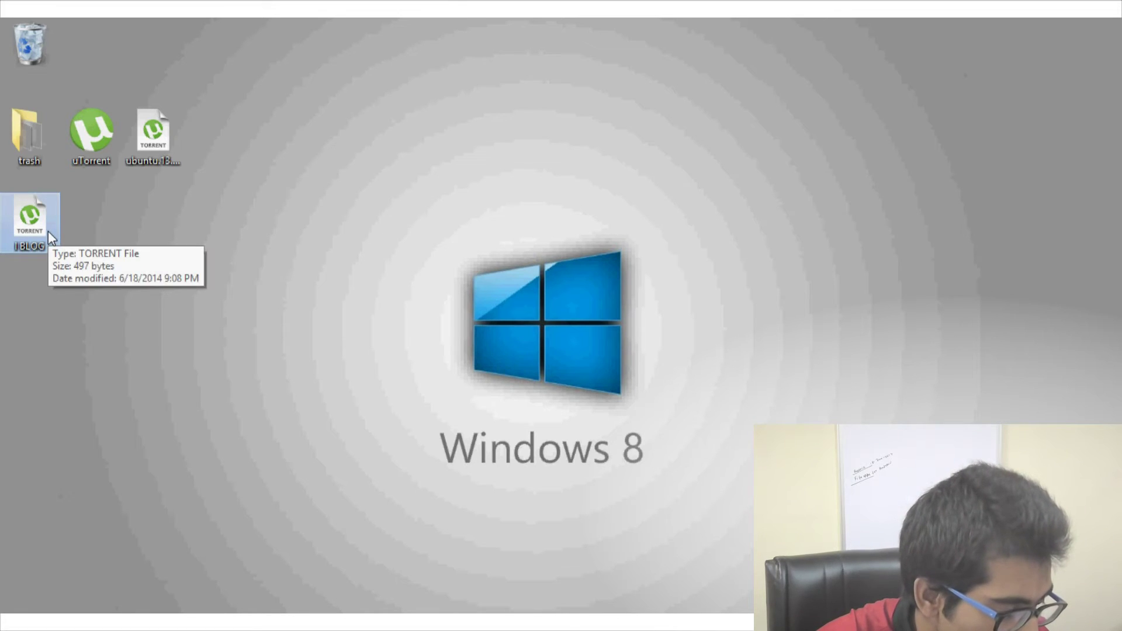
Step: Open katproxy.com in a maximized Chrome incognito window
{"action": "right_click", "coordinate": [116, 622]}
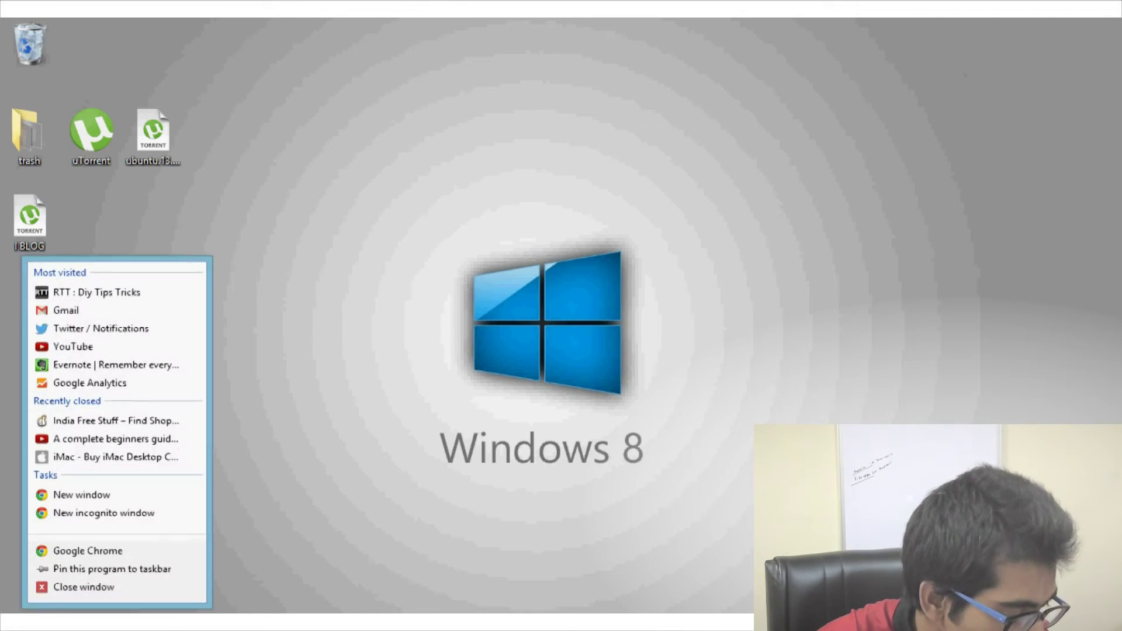
{"action": "left_click", "coordinate": [150, 512]}
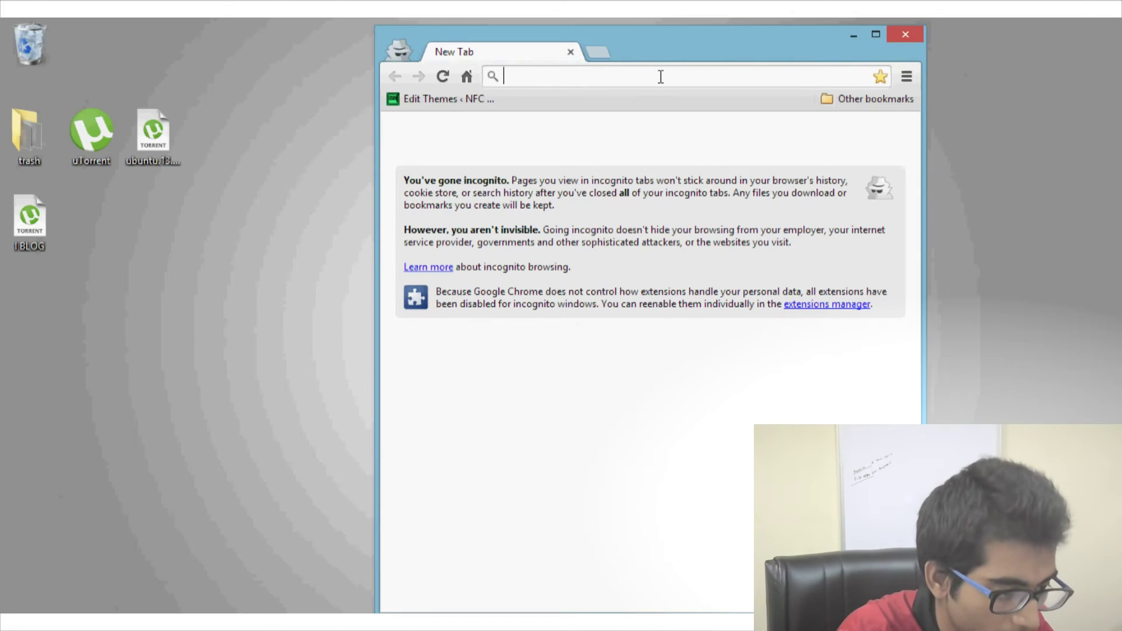
{"action": "type", "text": "katproxy.com"}
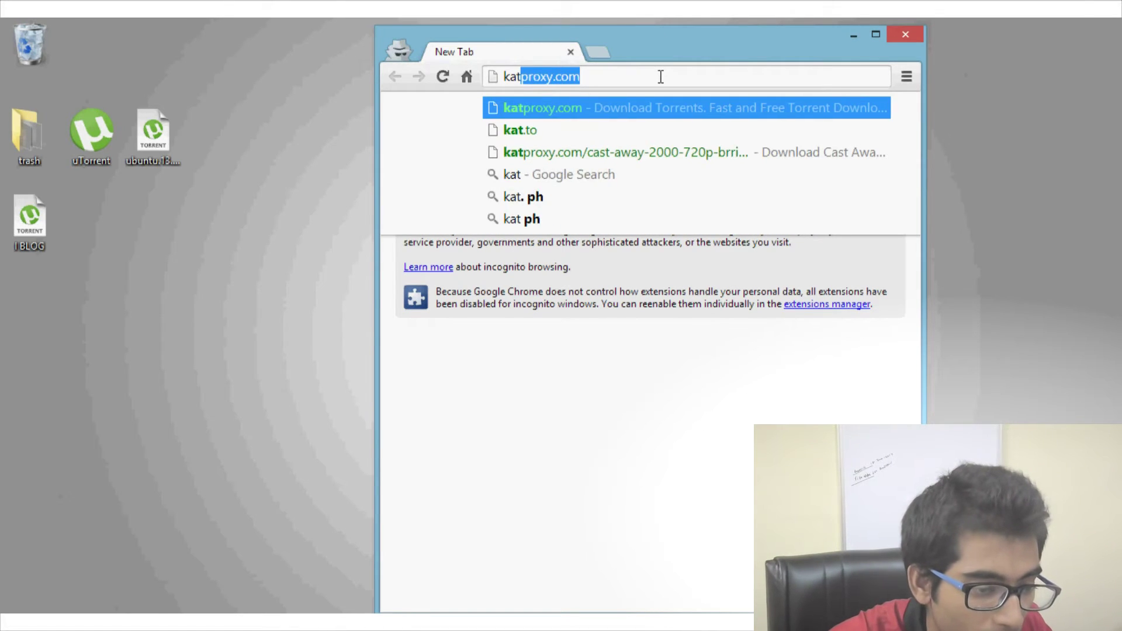
{"action": "key", "text": "Return"}
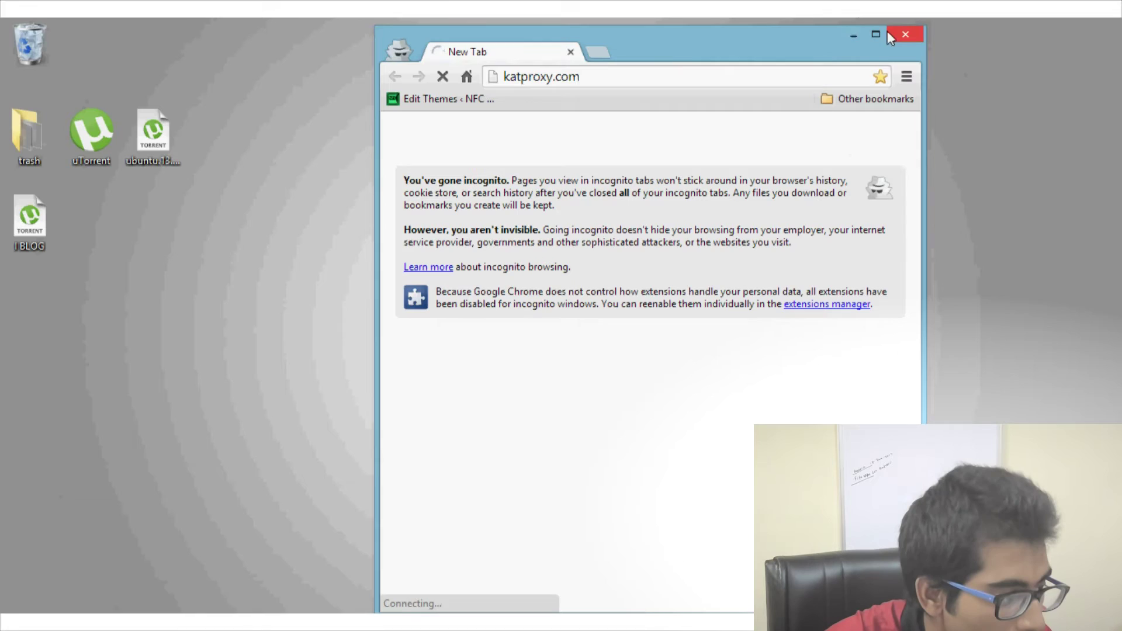
{"action": "left_click", "coordinate": [875, 35]}
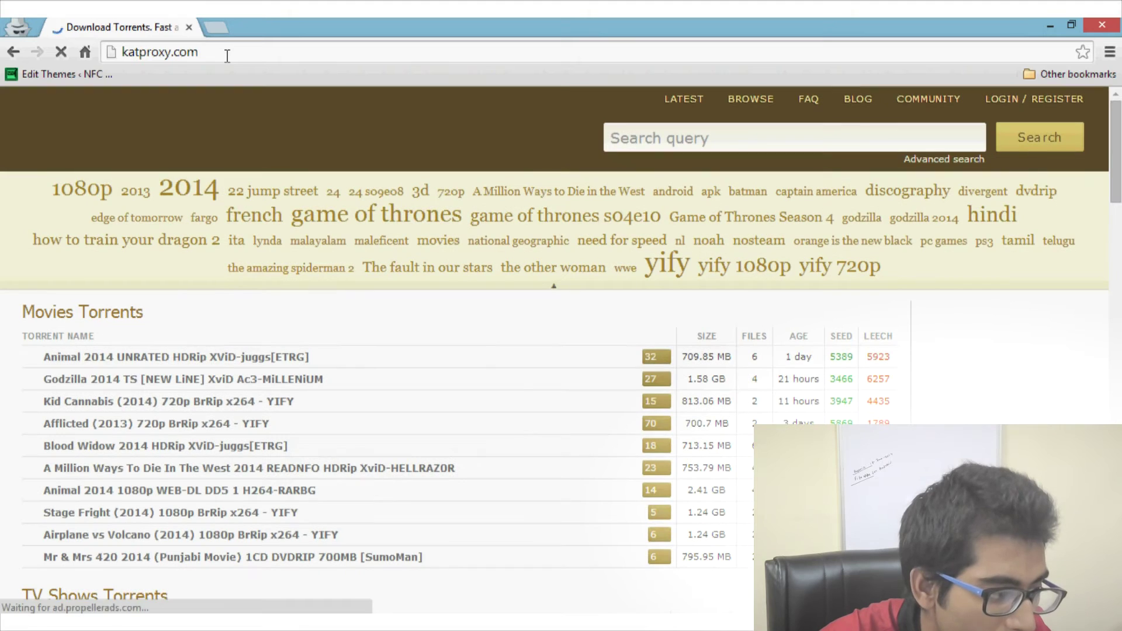
Step: Log in to KickassTorrents, start an upload under Other › Wallpapers and browse for the torrent file
{"action": "left_click", "coordinate": [163, 51]}
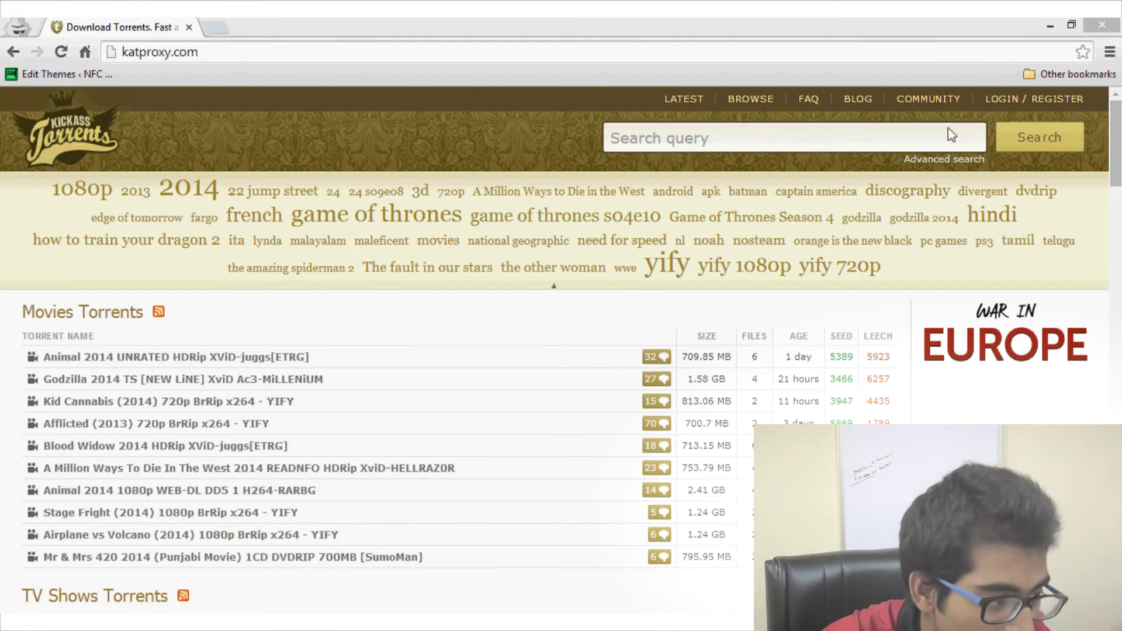
{"action": "middle_click", "coordinate": [1015, 103]}
{"action": "left_click", "coordinate": [1015, 103]}
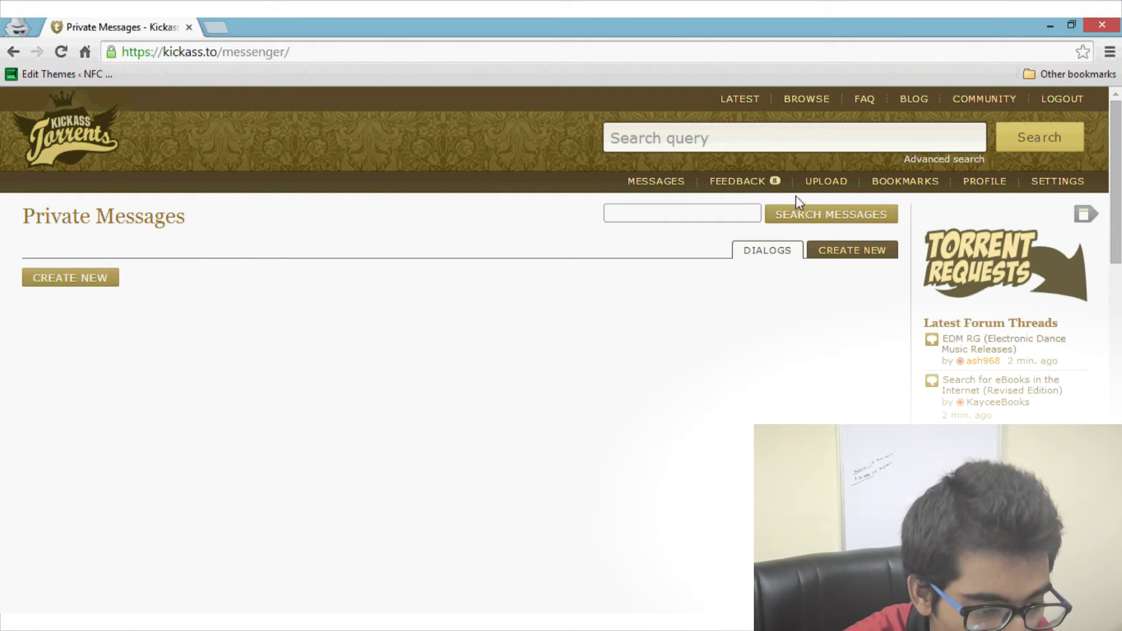
{"action": "left_click", "coordinate": [826, 181]}
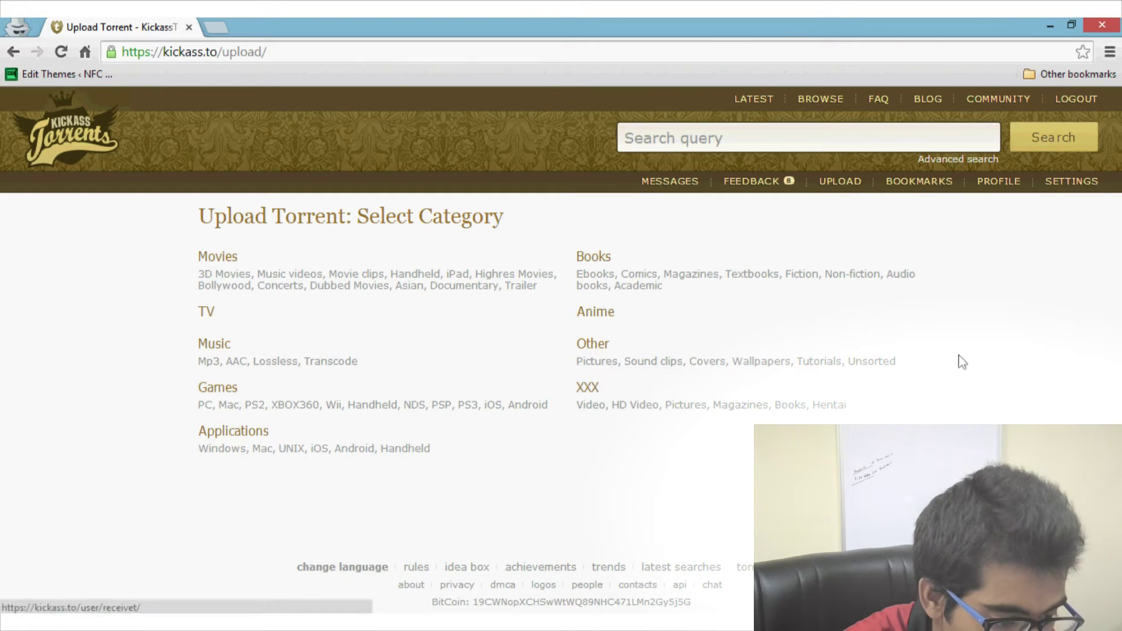
{"action": "left_click", "coordinate": [750, 363]}
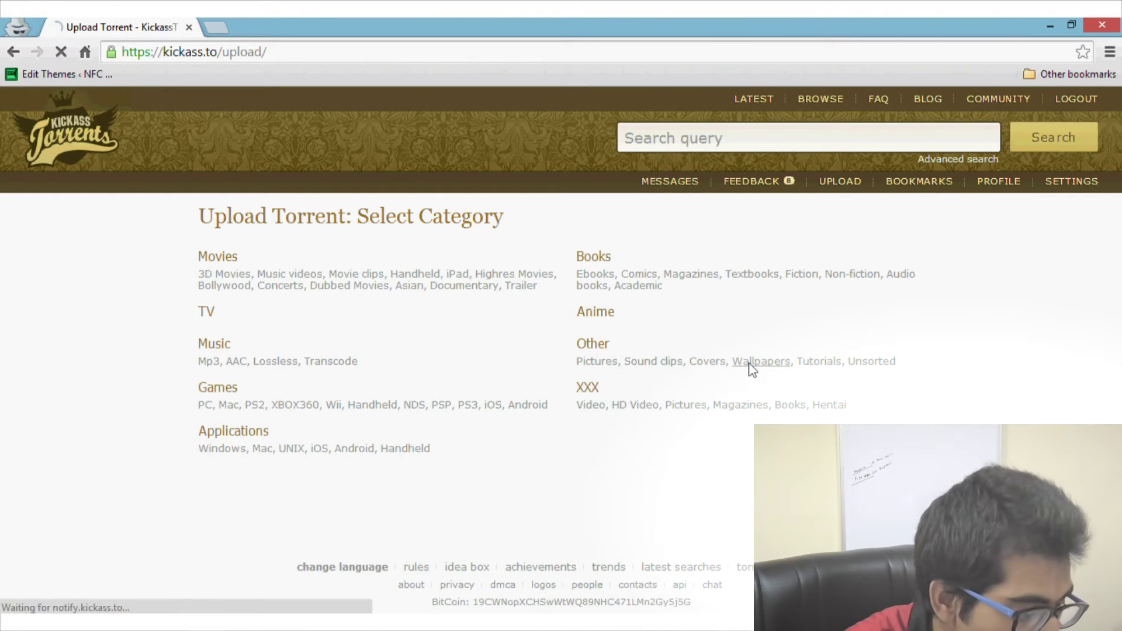
{"action": "left_click", "coordinate": [331, 380]}
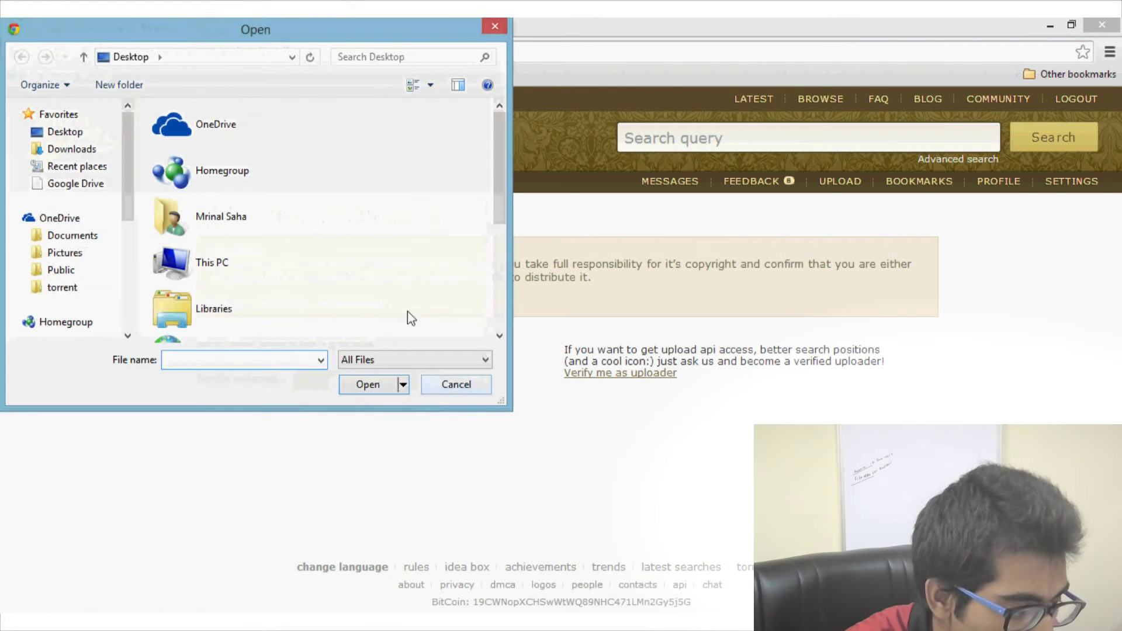
Step: Cancel the KickassTorrents file picker without choosing a file, returning to µTorrent
{"action": "key", "text": "Escape"}
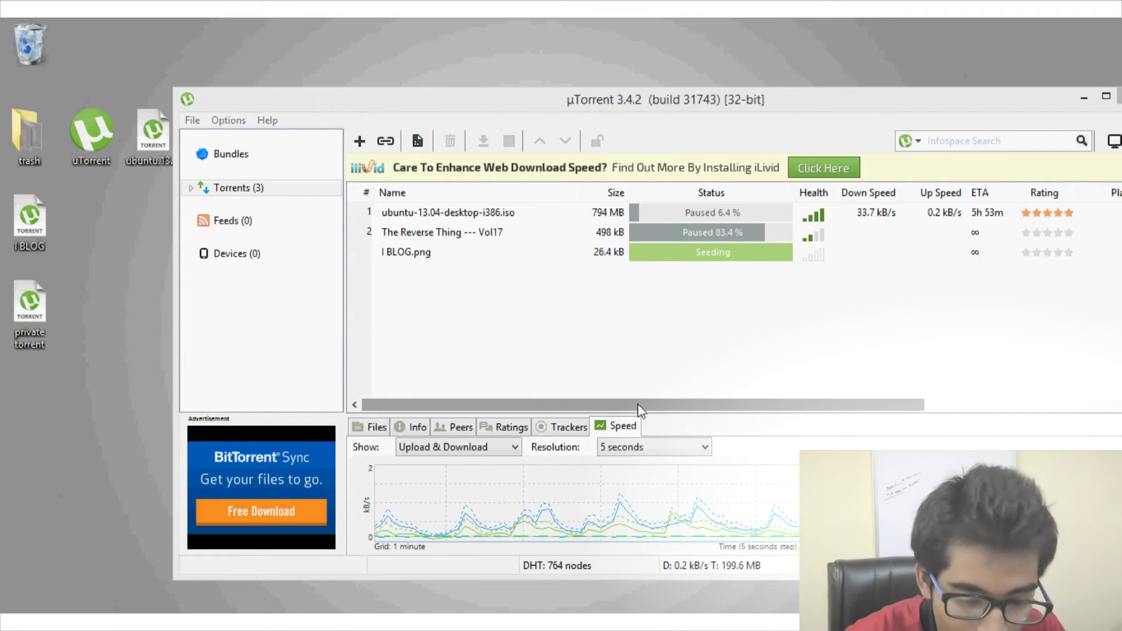
Step: Move the Ubuntu 13.04 torrent file beside the private torrent, then bring up Chrome's jump list
{"action": "left_click_drag", "start_coordinate": [153, 132], "coordinate": [91, 316]}
{"action": "right_click", "coordinate": [80, 471]}
{"action": "left_click", "coordinate": [73, 492]}
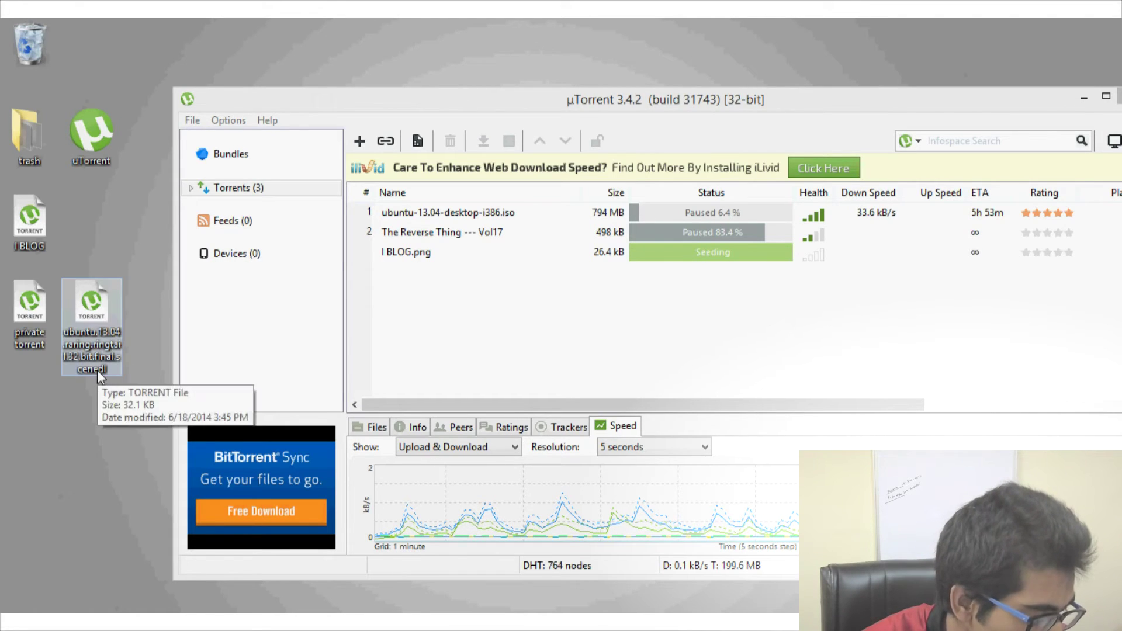
{"action": "right_click", "coordinate": [87, 622]}
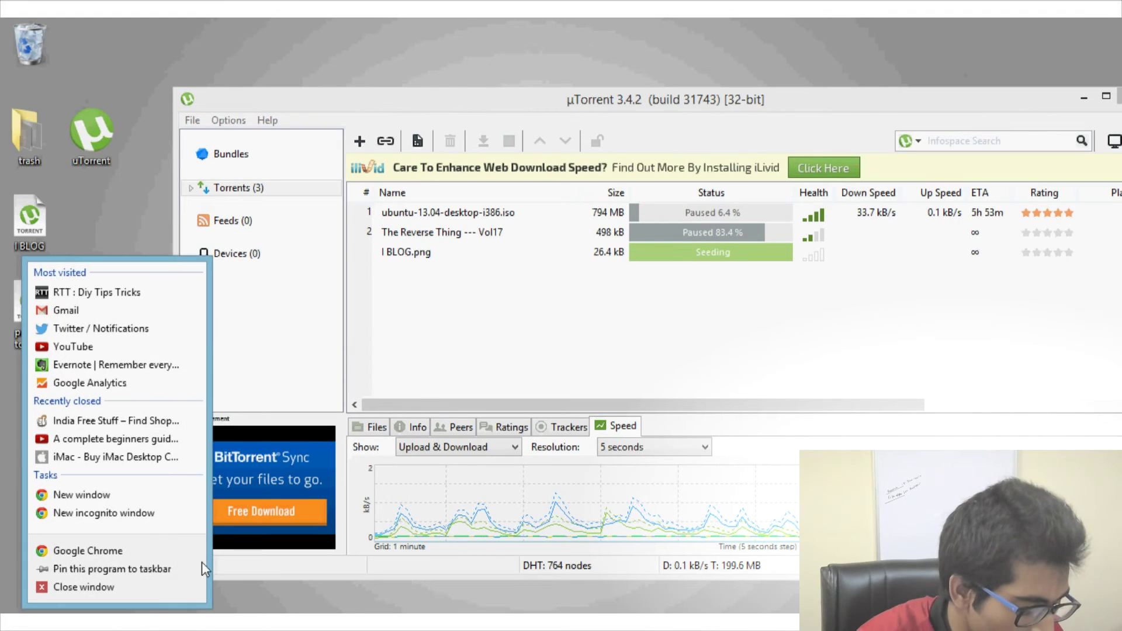
{"action": "left_click", "coordinate": [160, 513]}
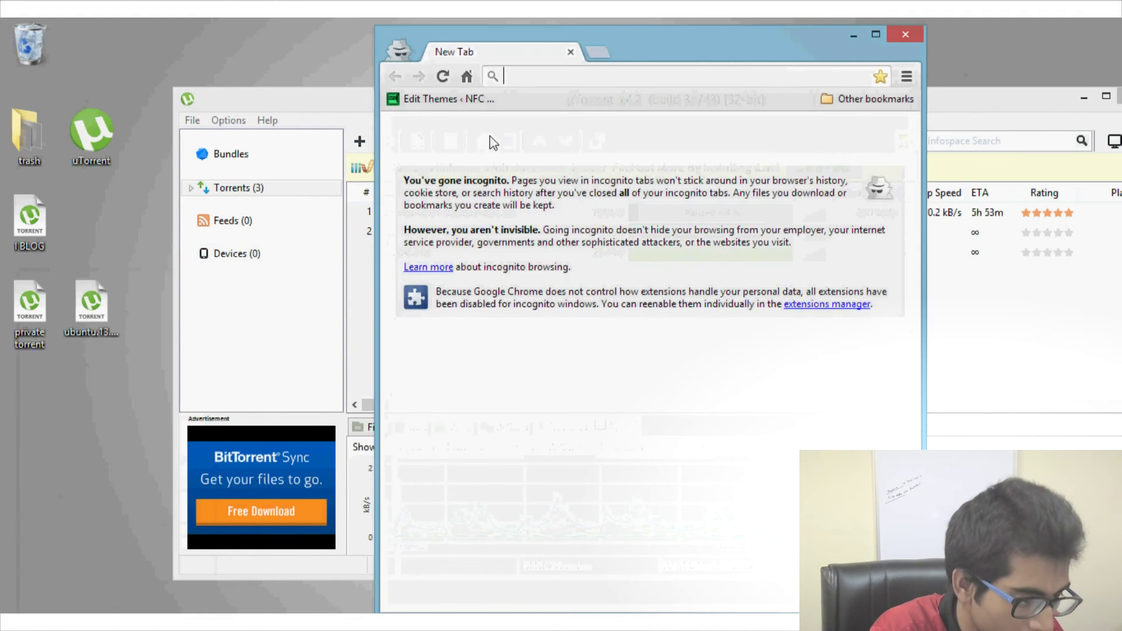
{"action": "type", "text": "zbi"}
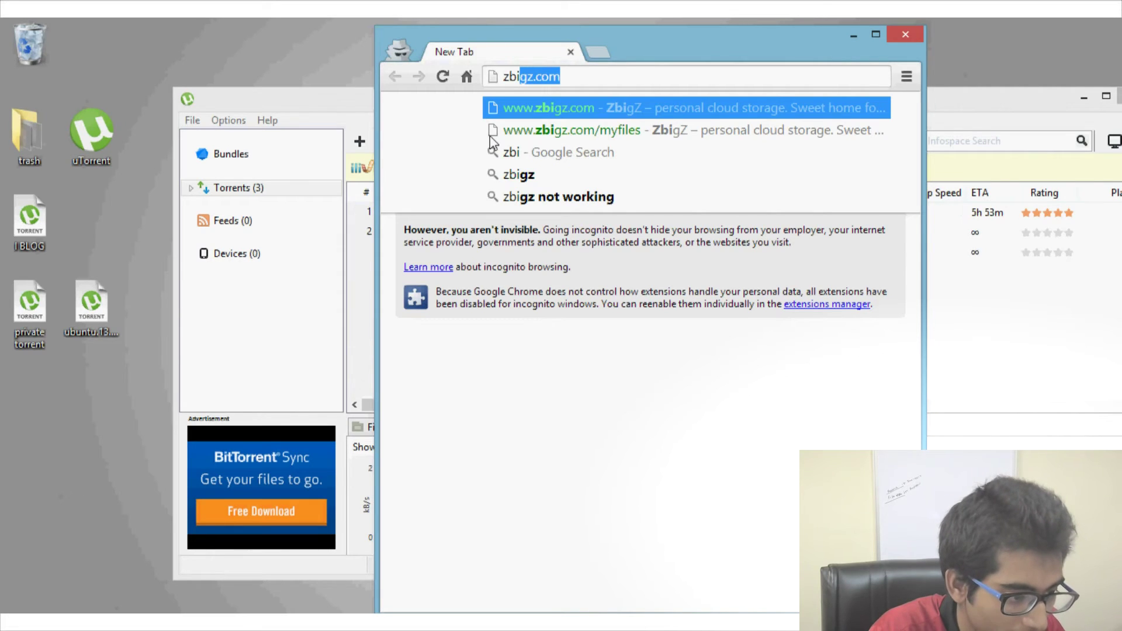
{"action": "key", "text": "Down"}
{"action": "key", "text": "BackSpace"}
{"action": "key", "text": "BackSpace"}
{"action": "key", "text": "BackSpace"}
{"action": "key", "text": "BackSpace"}
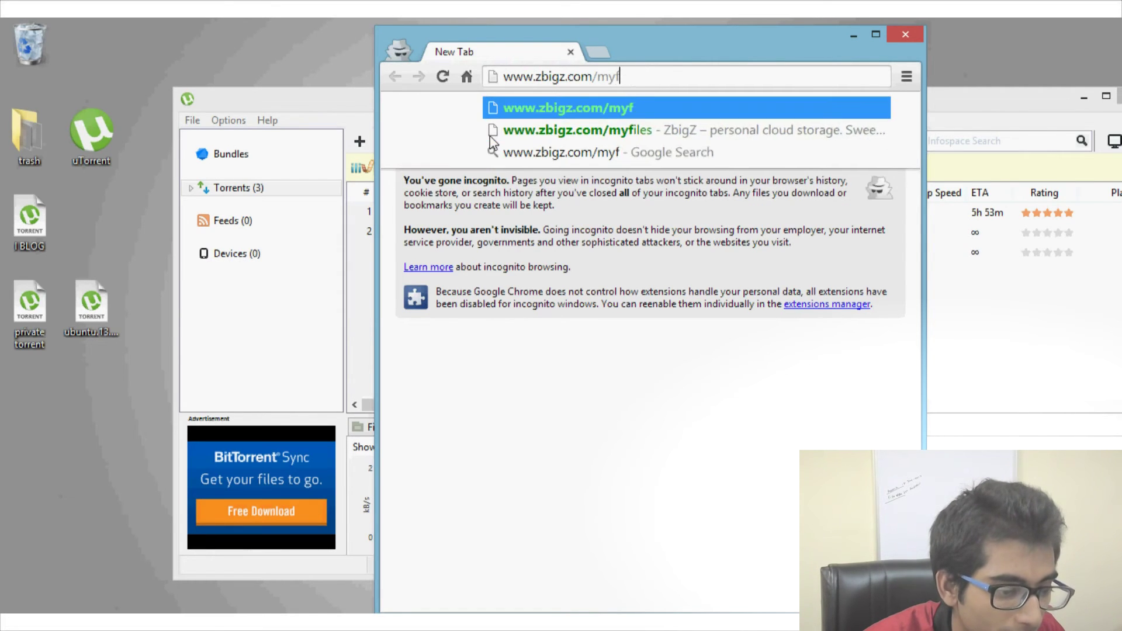
{"action": "key", "text": "BackSpace"}
{"action": "key", "text": "BackSpace"}
{"action": "key", "text": "BackSpace"}
{"action": "key", "text": "BackSpace"}
{"action": "key", "text": "Return"}
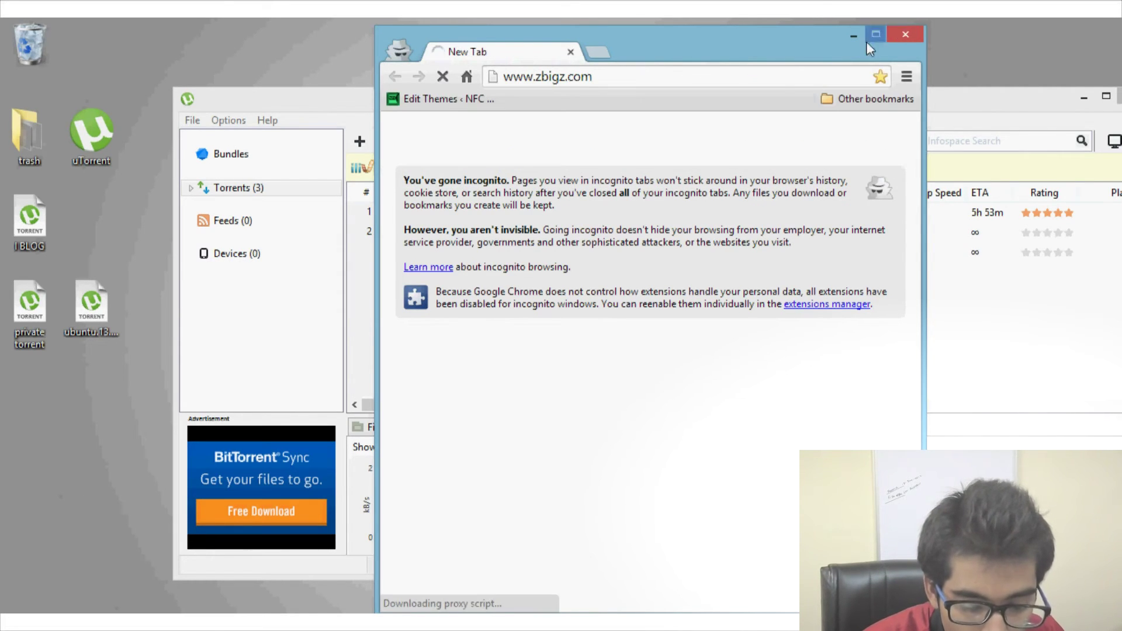
{"action": "left_click", "coordinate": [875, 34]}
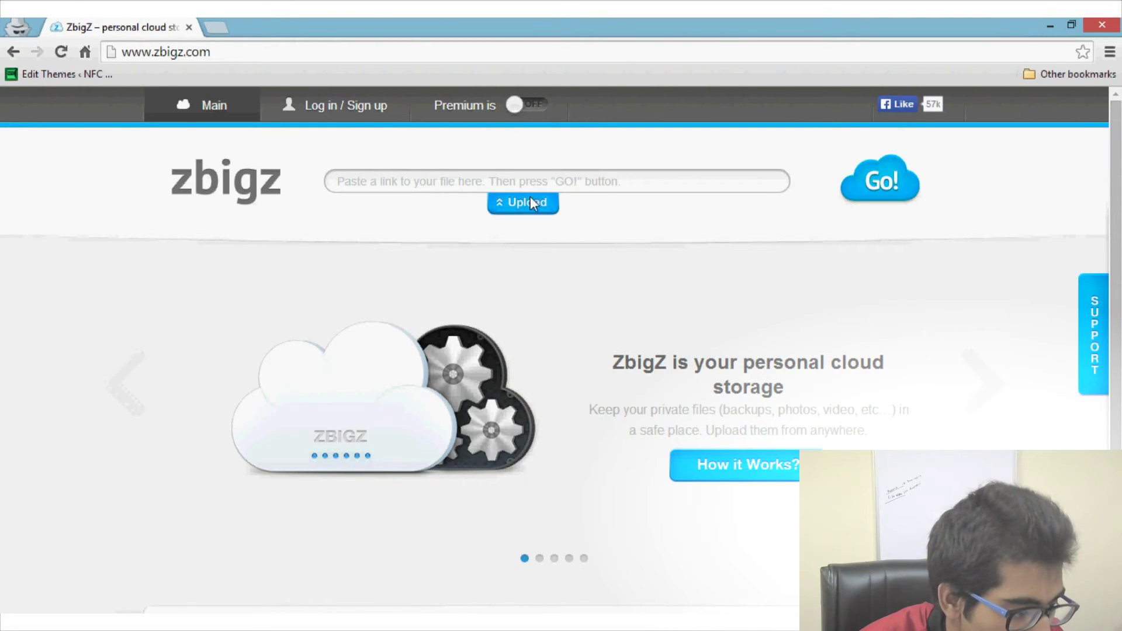
Step: Upload the ubuntu torrent file to ZbigZ and submit it with Go
{"action": "left_click", "coordinate": [537, 211]}
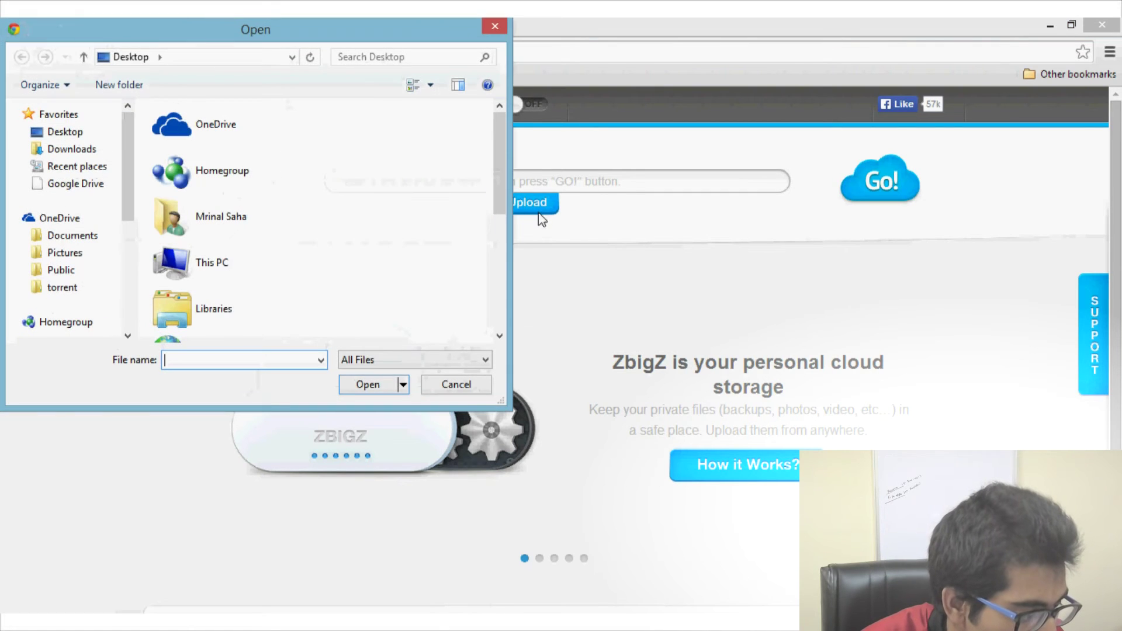
{"action": "scroll", "coordinate": [500, 199], "scroll_direction": "down", "scroll_amount": 5}
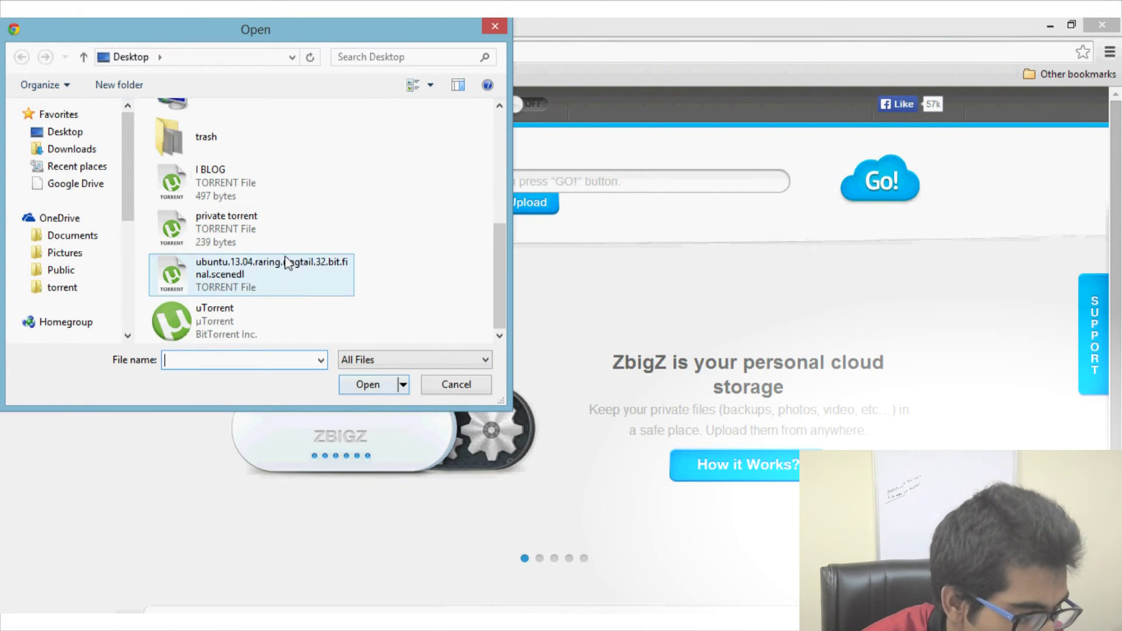
{"action": "left_click", "coordinate": [248, 271]}
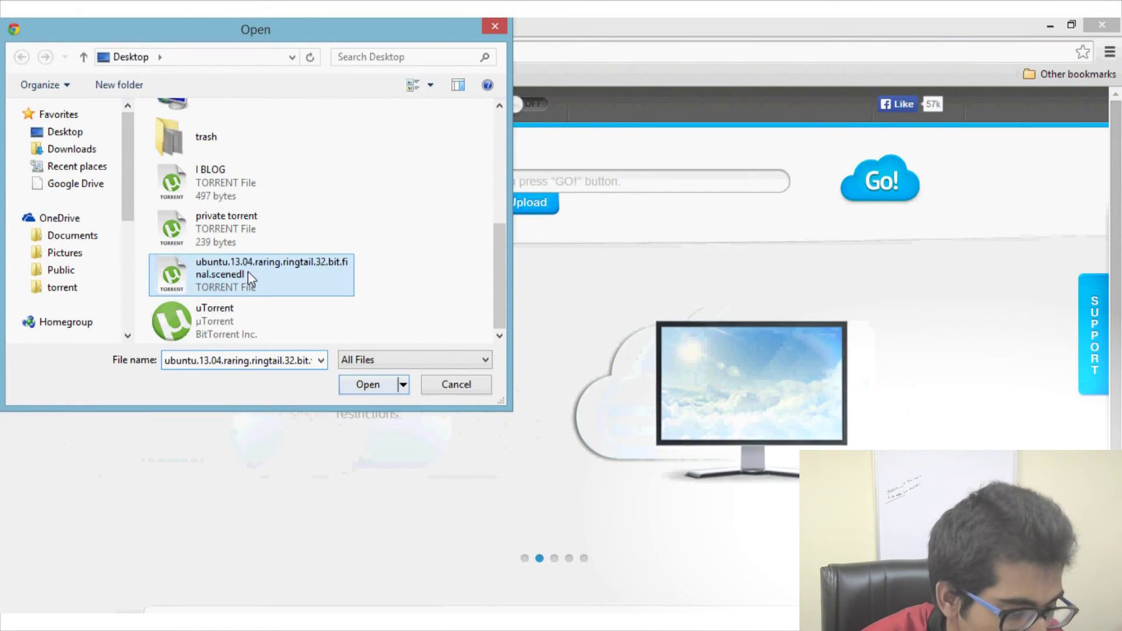
{"action": "left_click", "coordinate": [375, 386]}
{"action": "left_click", "coordinate": [896, 179]}
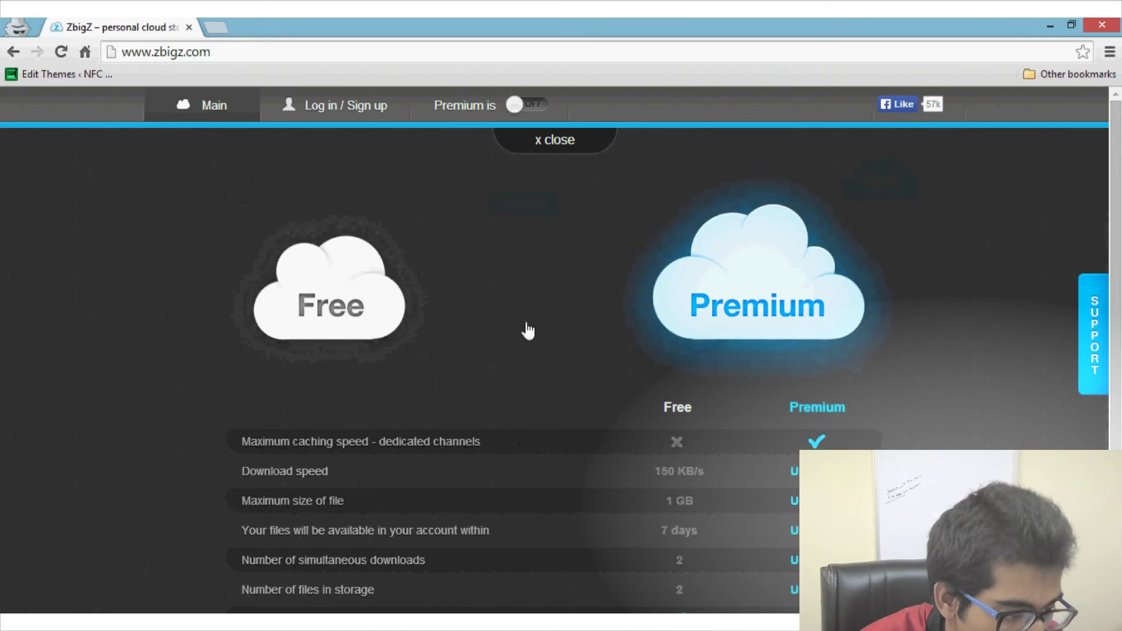
Step: Continue on ZbigZ's Free plan so the 794 MB Ubuntu ISO finishes caching
{"action": "left_click", "coordinate": [320, 301]}
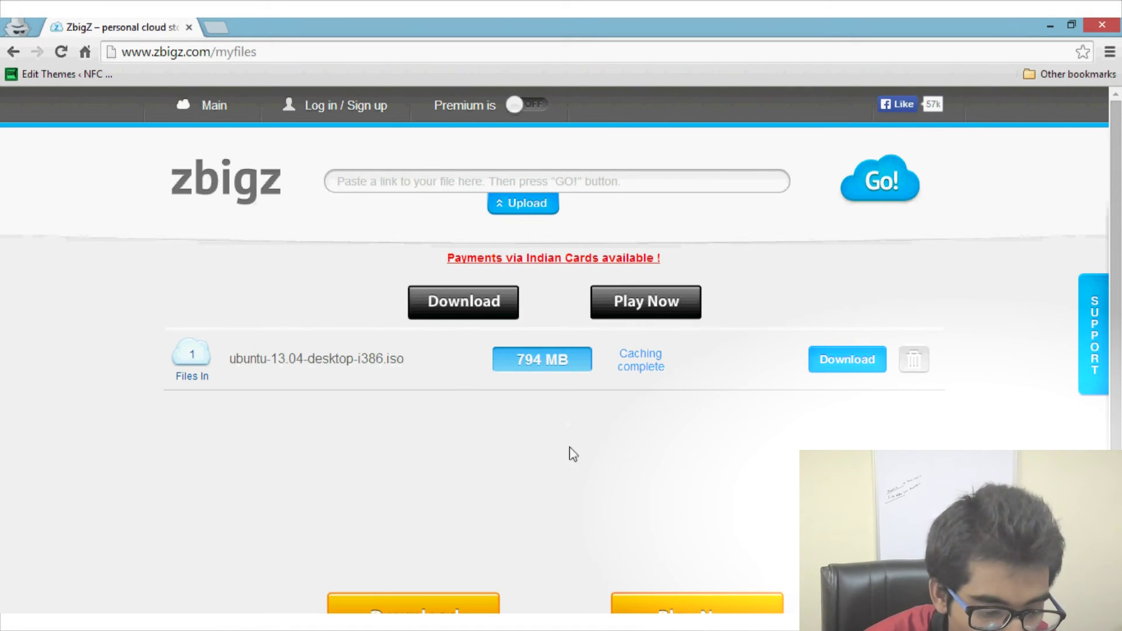
Step: Download ubuntu-13.04-desktop-i386 via the Free plan, saving it to the Desktop as a Disc Image File
{"action": "left_click", "coordinate": [847, 368]}
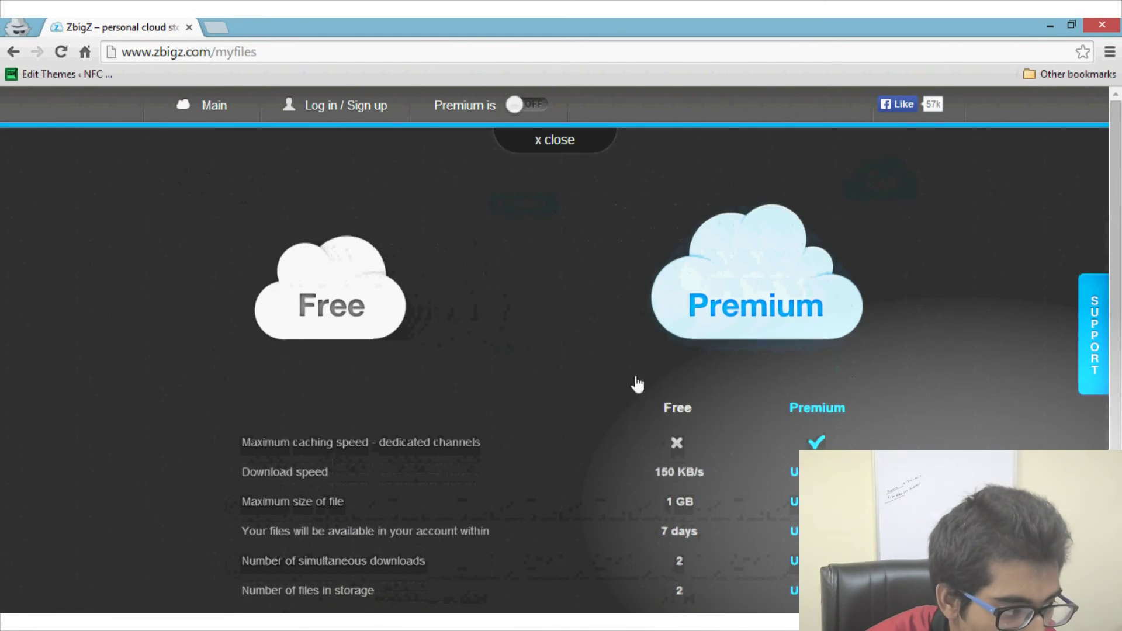
{"action": "left_click", "coordinate": [637, 384]}
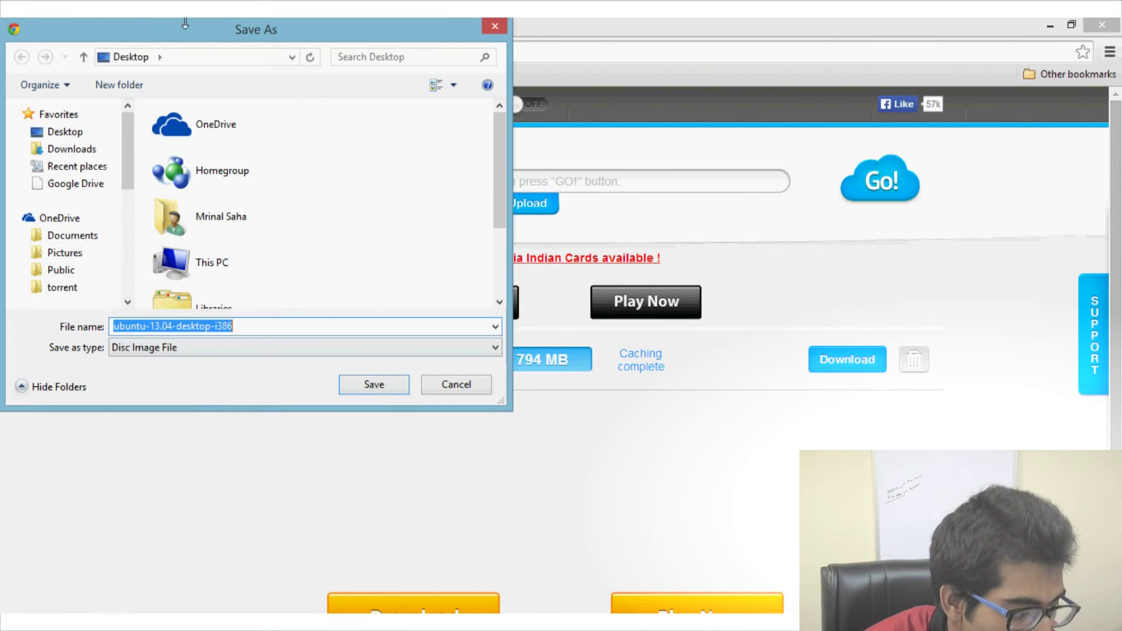
{"action": "left_click_drag", "start_coordinate": [185, 23], "coordinate": [186, 66]}
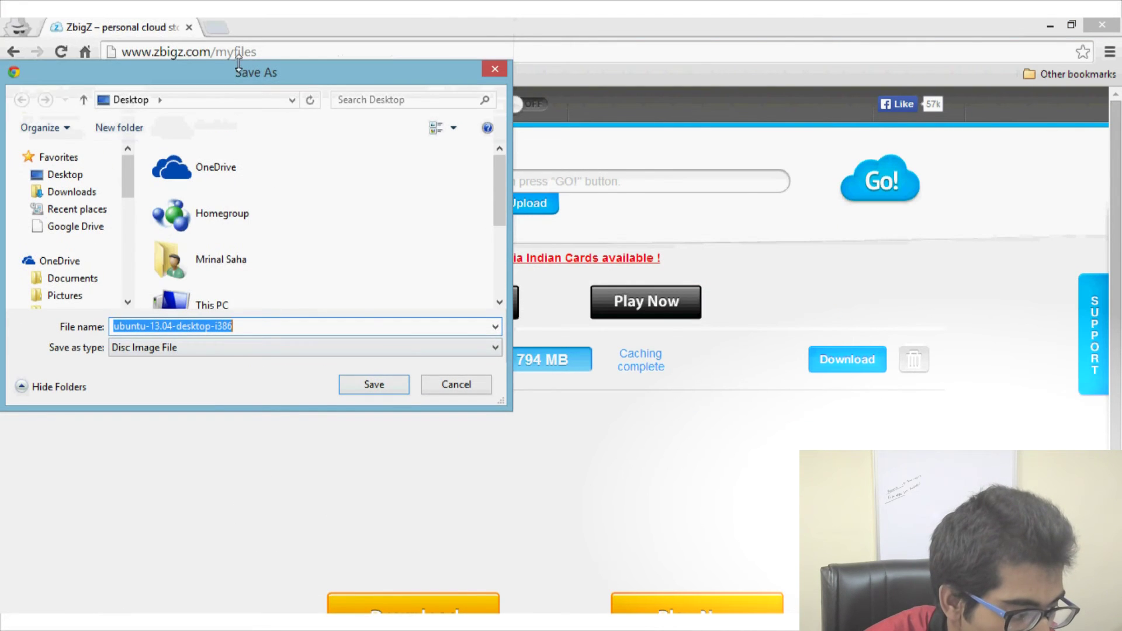
{"action": "left_click", "coordinate": [180, 348]}
{"action": "left_click", "coordinate": [180, 348]}
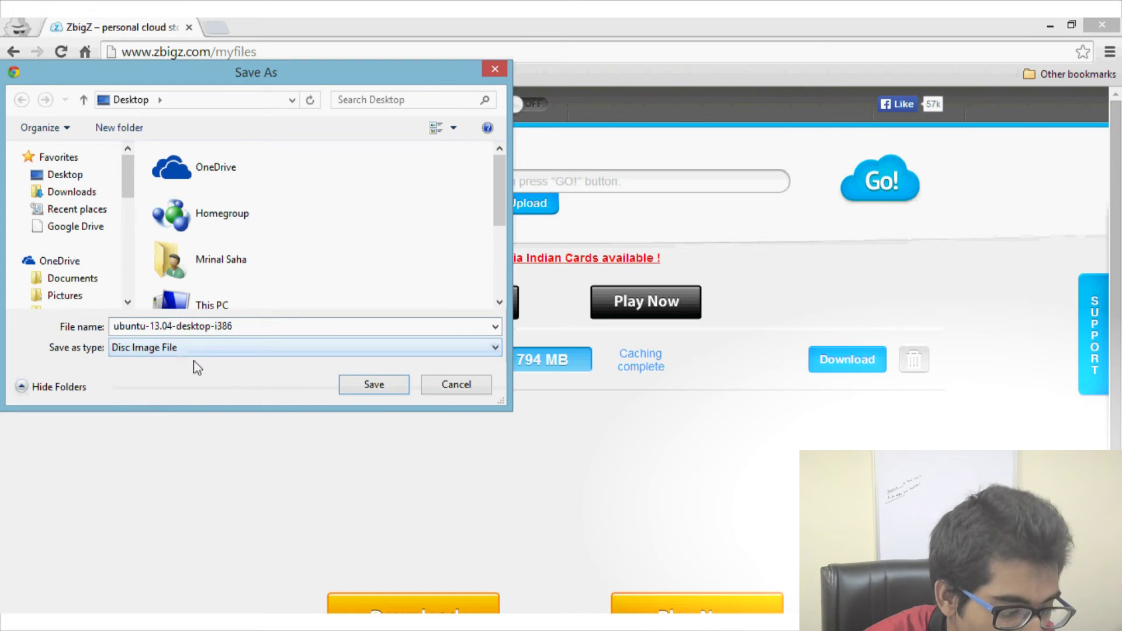
{"action": "left_click", "coordinate": [378, 387]}
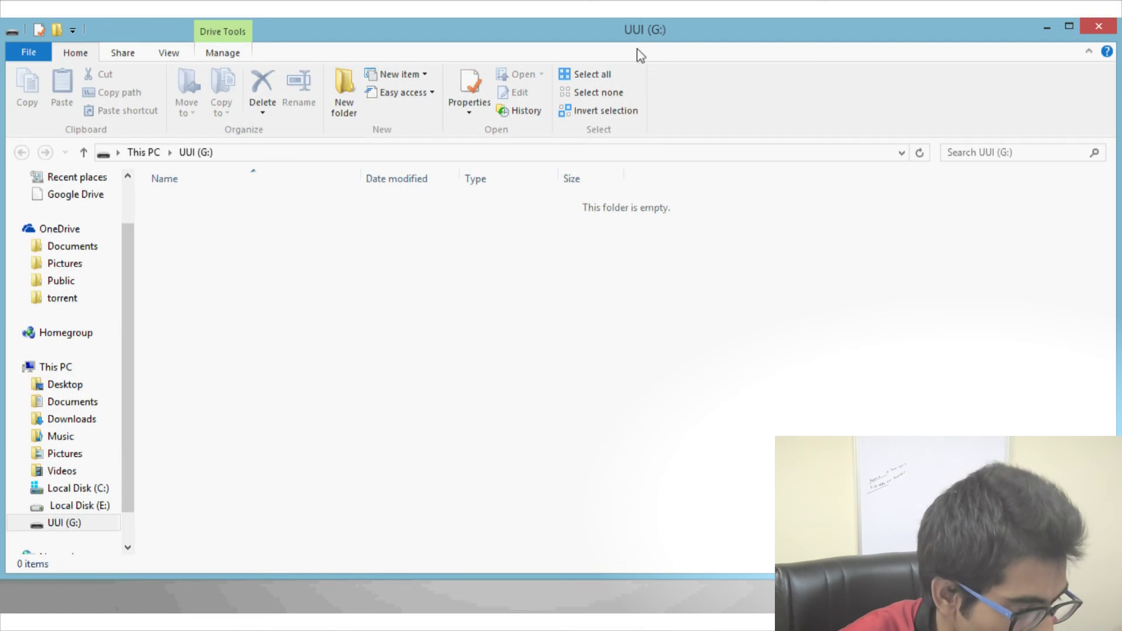
Step: Copy the 1,272 KB uTorrent program from the desktop onto the UUI (G:) drive
{"action": "left_click_drag", "start_coordinate": [644, 37], "coordinate": [663, 132]}
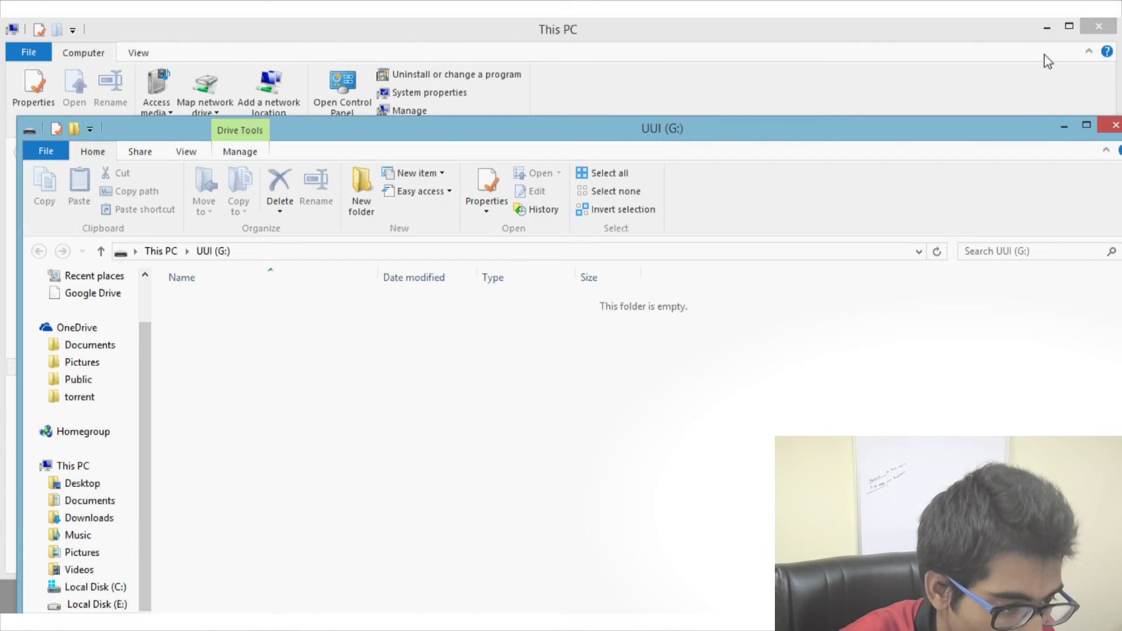
{"action": "left_click", "coordinate": [1050, 27]}
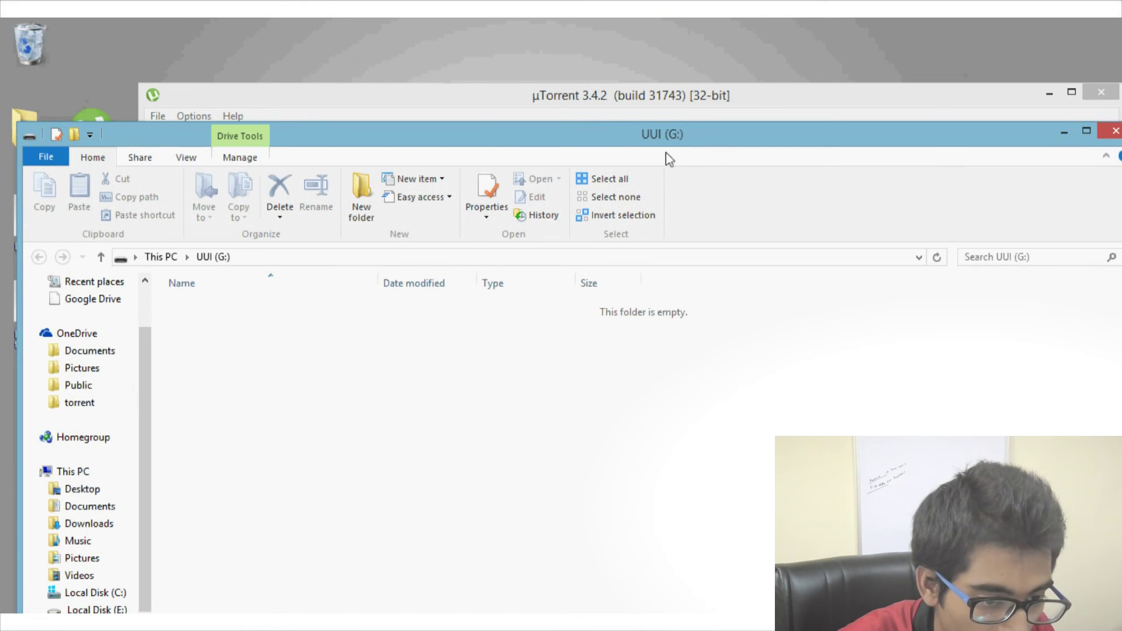
{"action": "left_click_drag", "start_coordinate": [619, 135], "coordinate": [629, 140]}
{"action": "key", "text": "super+Right"}
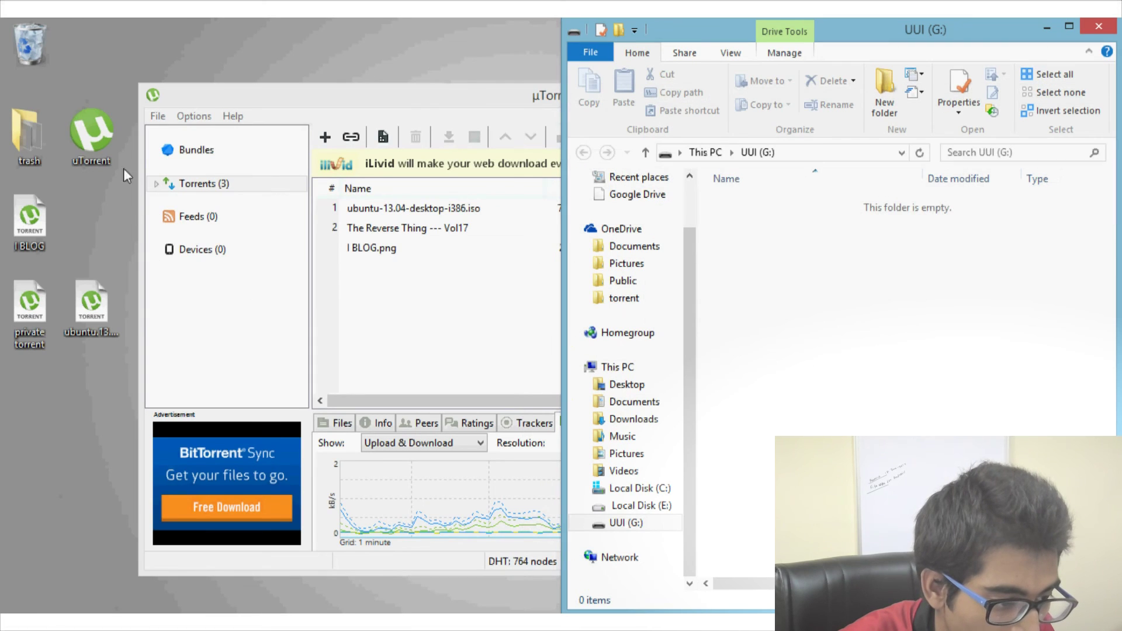
{"action": "left_click_drag", "start_coordinate": [97, 143], "coordinate": [763, 270]}
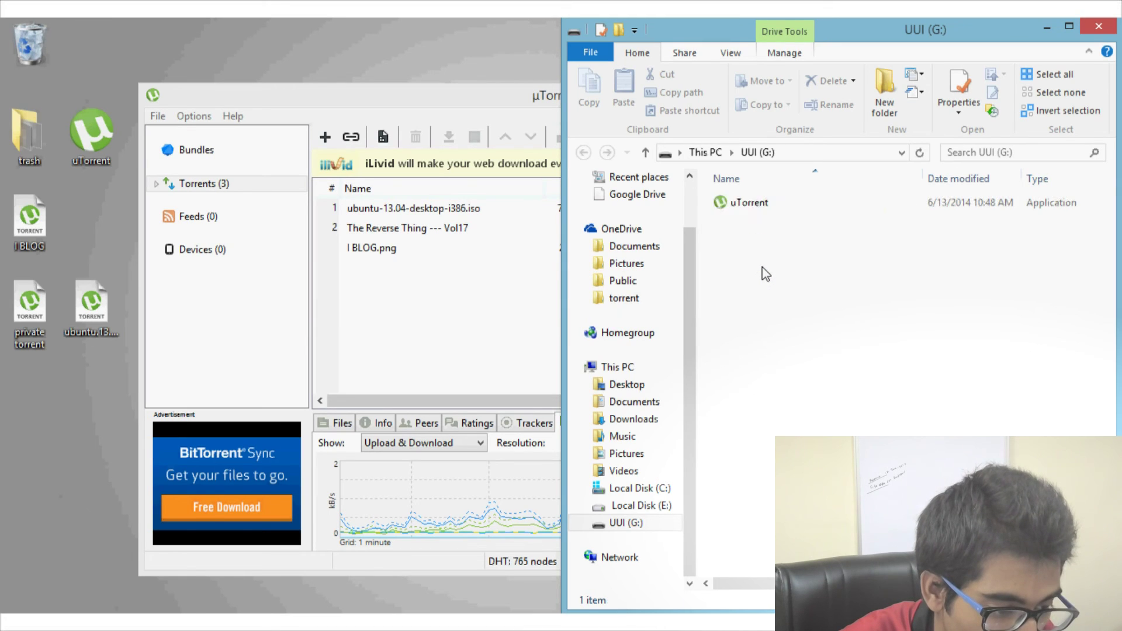
{"action": "left_click", "coordinate": [800, 325]}
{"action": "left_click_drag", "start_coordinate": [864, 43], "coordinate": [789, 44]}
{"action": "left_click", "coordinate": [990, 26]}
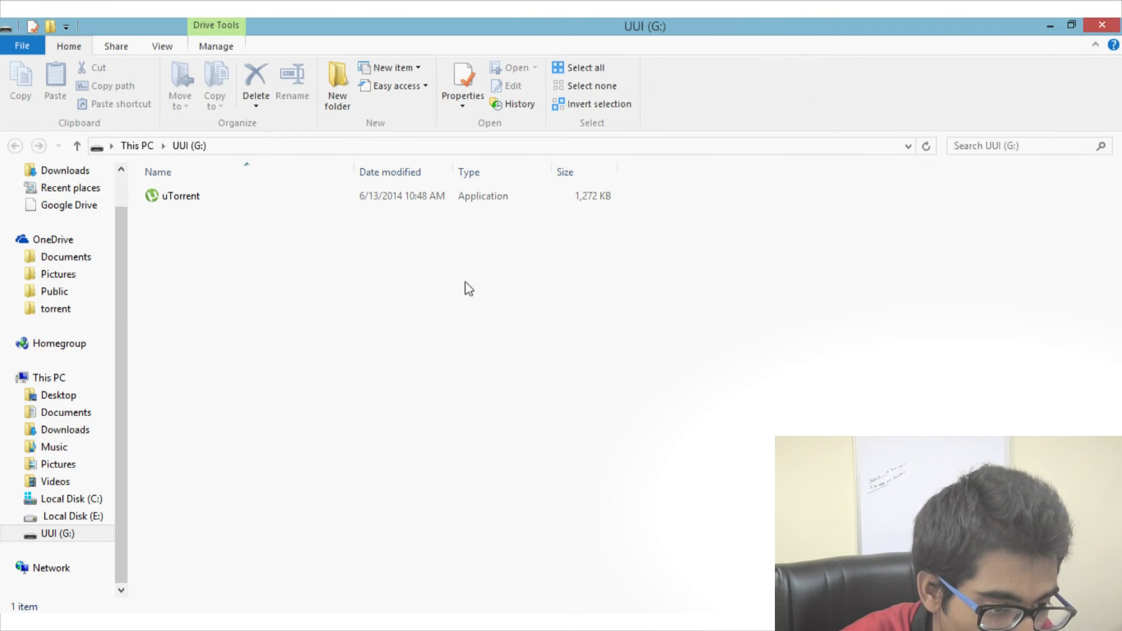
Step: Create a new text document on UUI (G:) and rename it settings.dat
{"action": "right_click", "coordinate": [195, 218]}
{"action": "mouse_move", "coordinate": [273, 422]}
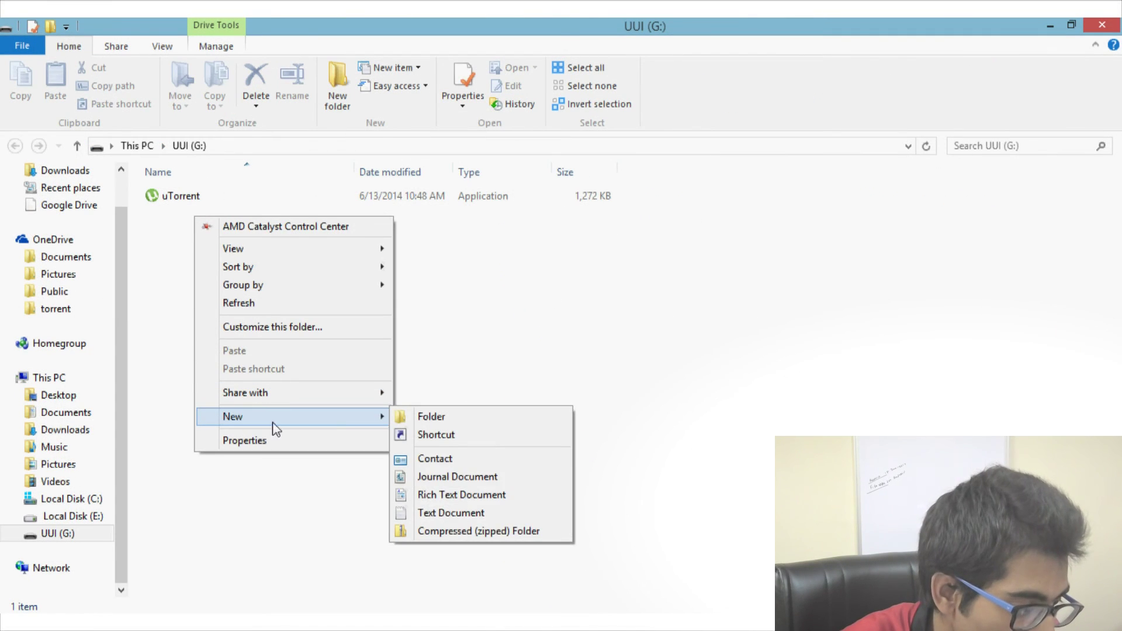
{"action": "left_click", "coordinate": [464, 514]}
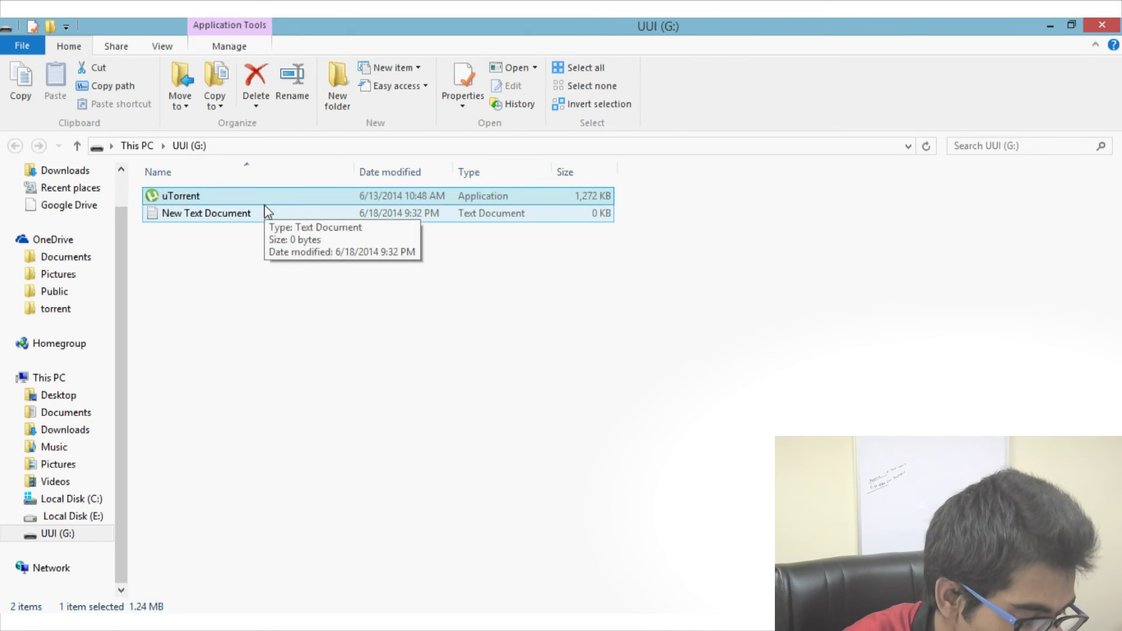
{"action": "right_click", "coordinate": [261, 217]}
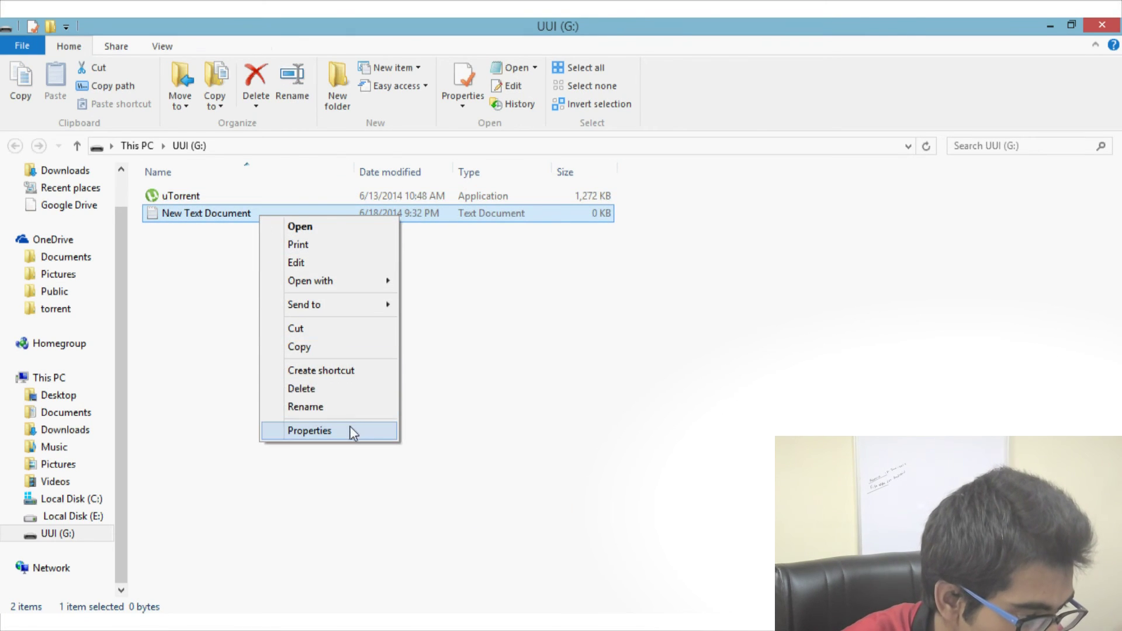
{"action": "left_click", "coordinate": [351, 411]}
{"action": "type", "text": "se"}
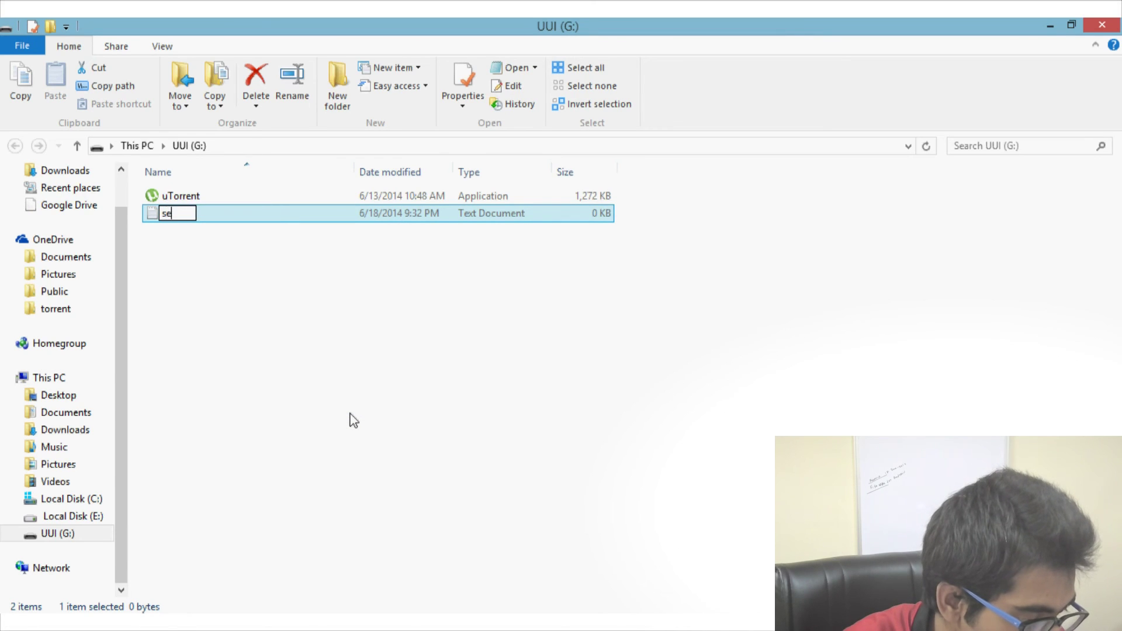
{"action": "type", "text": "ttings."}
{"action": "type", "text": "day"}
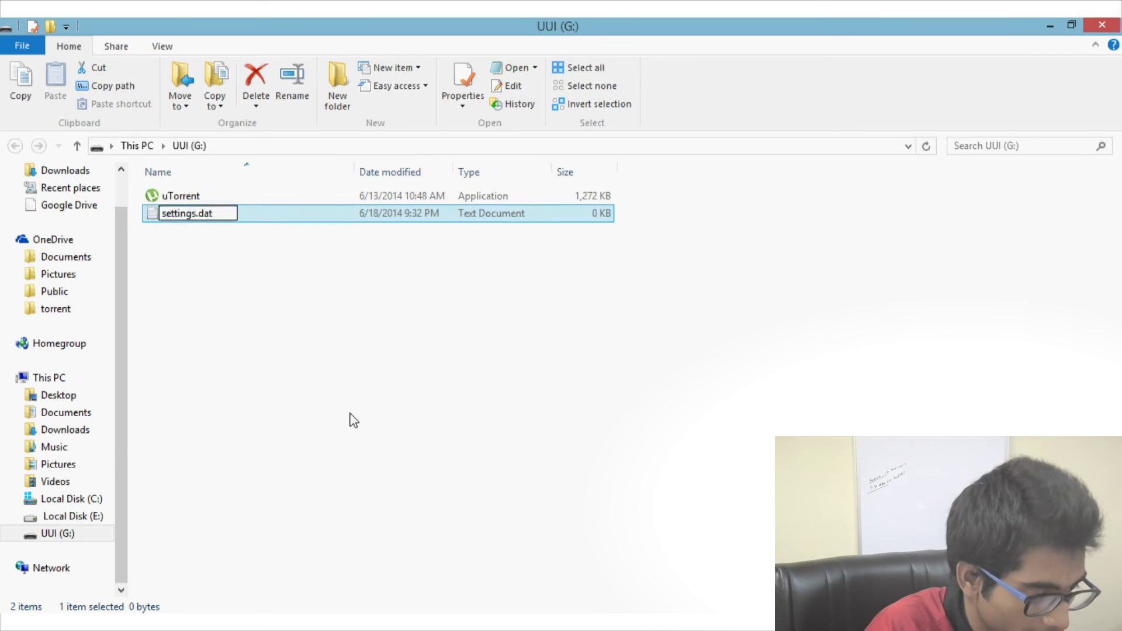
{"action": "key", "text": "Return"}
Step: Open settings.dat in Notepad
{"action": "right_click", "coordinate": [306, 213]}
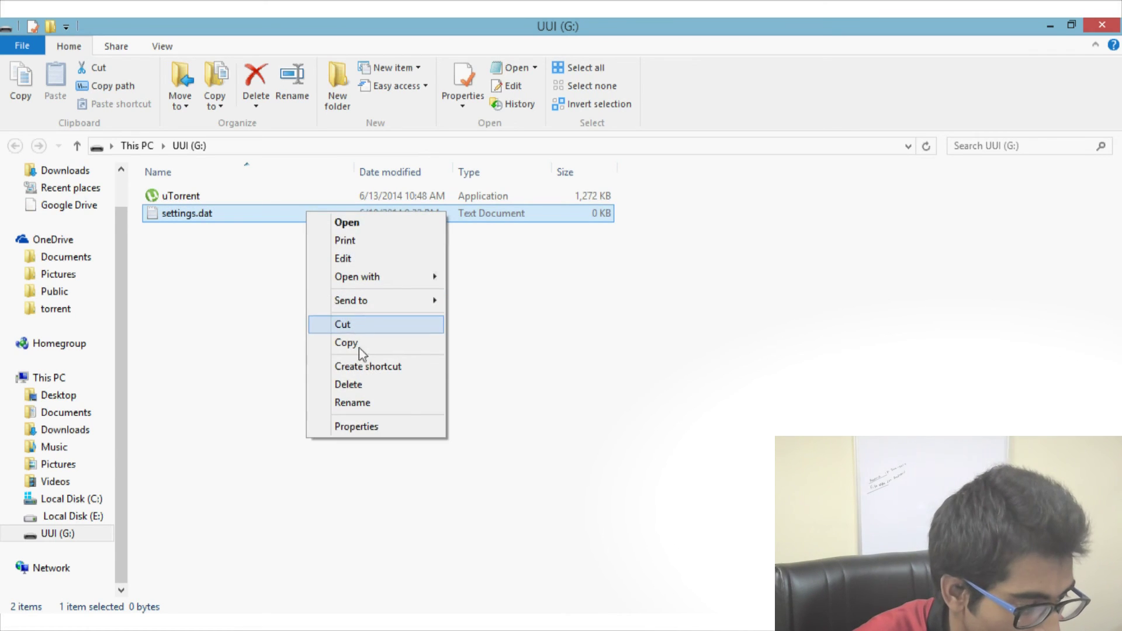
{"action": "mouse_move", "coordinate": [368, 283]}
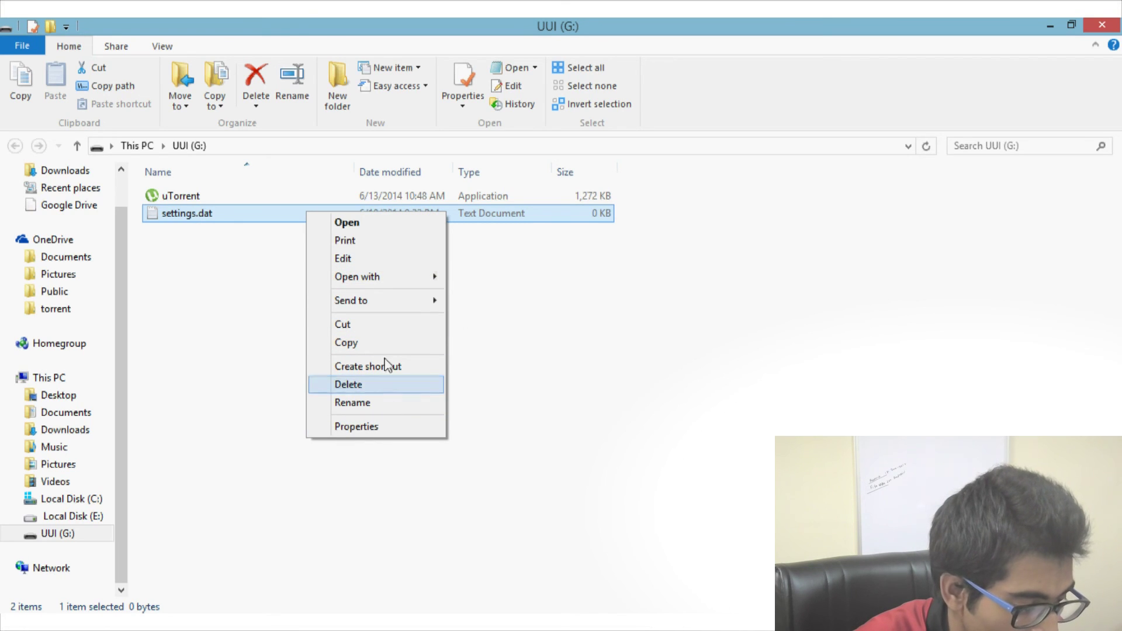
{"action": "left_click", "coordinate": [375, 222]}
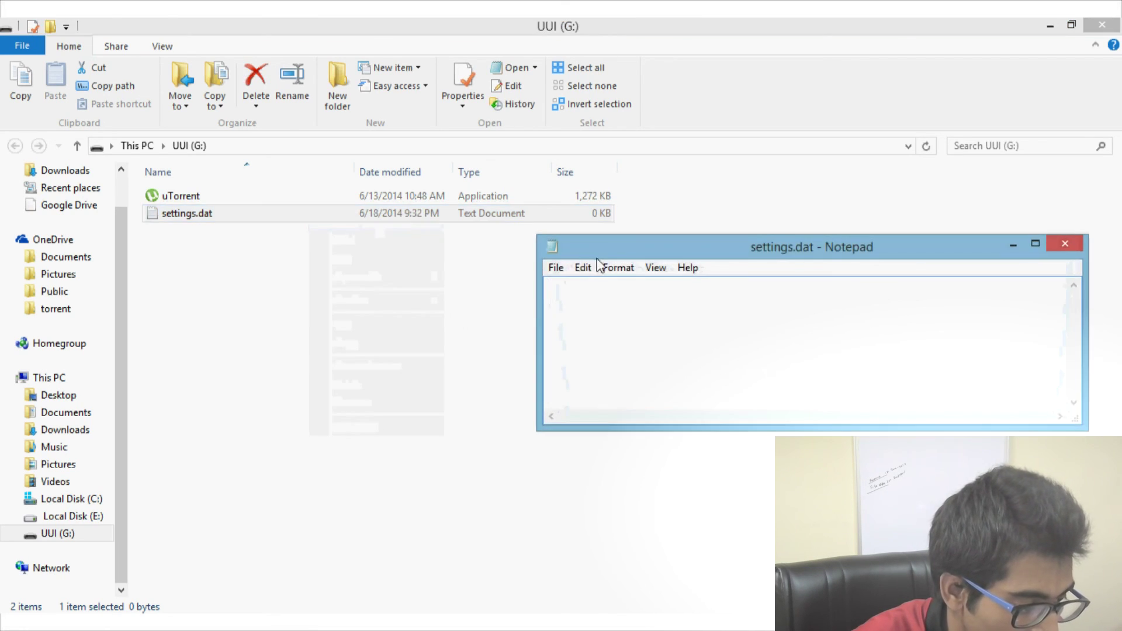
Step: Re-save settings.dat as All Files type, replacing the existing file, and close Notepad
{"action": "left_click", "coordinate": [556, 269]}
{"action": "left_click", "coordinate": [606, 345]}
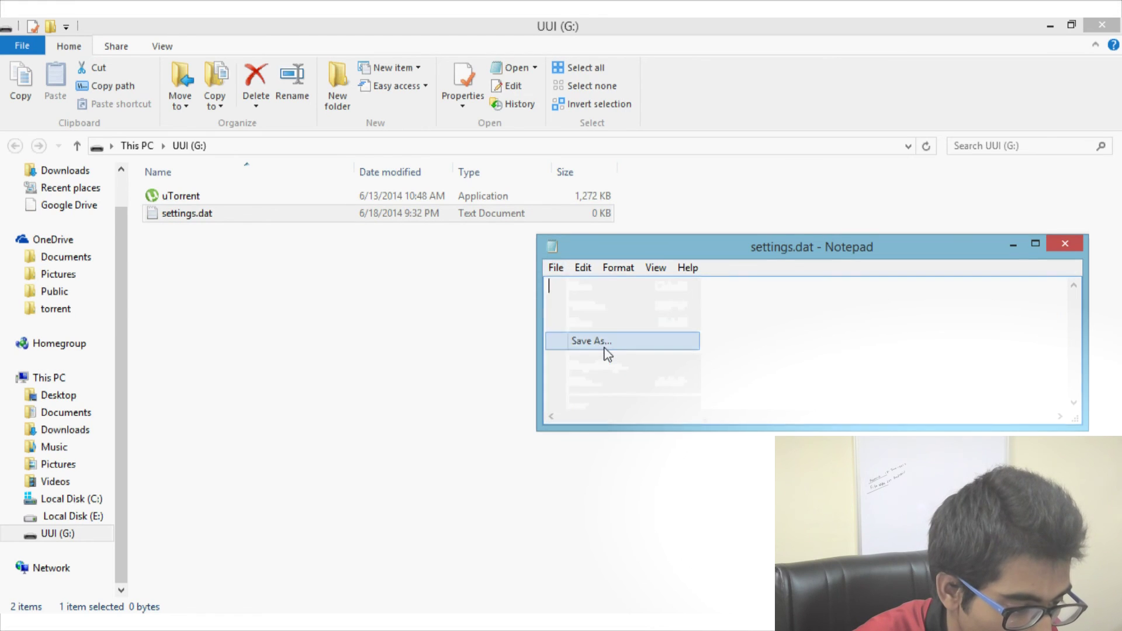
{"action": "left_click", "coordinate": [754, 524]}
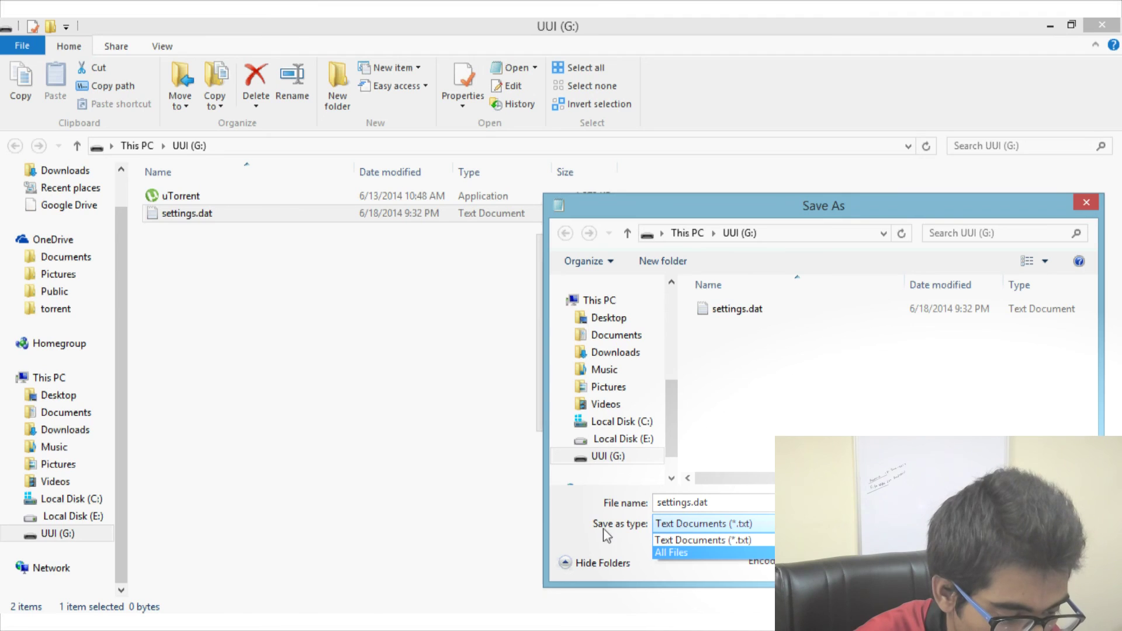
{"action": "left_click", "coordinate": [708, 549]}
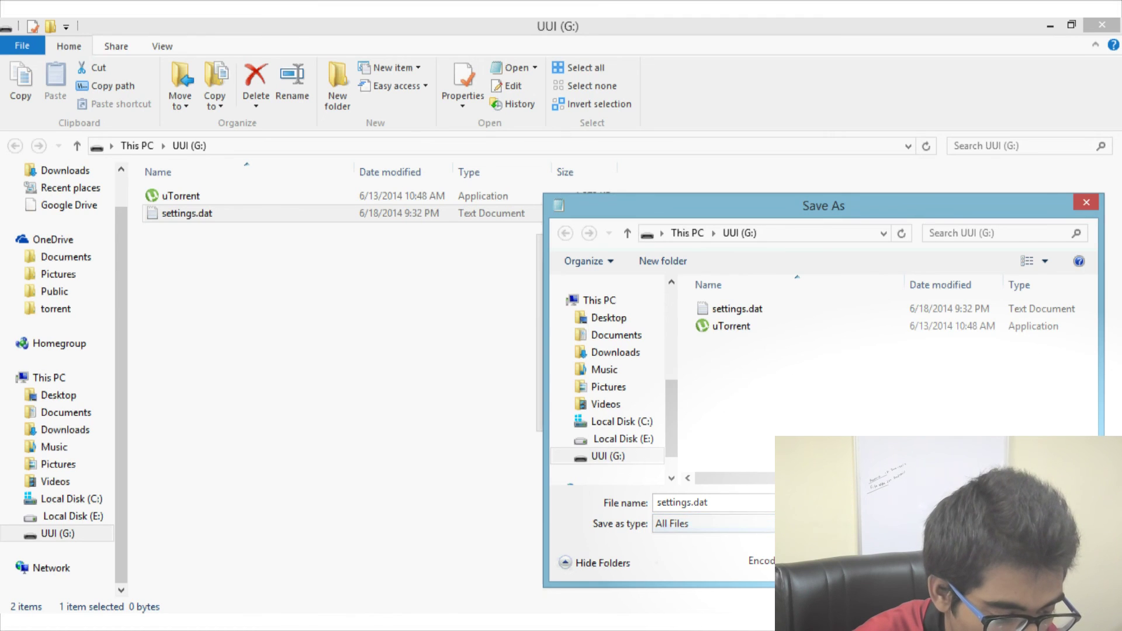
{"action": "key", "text": "Return"}
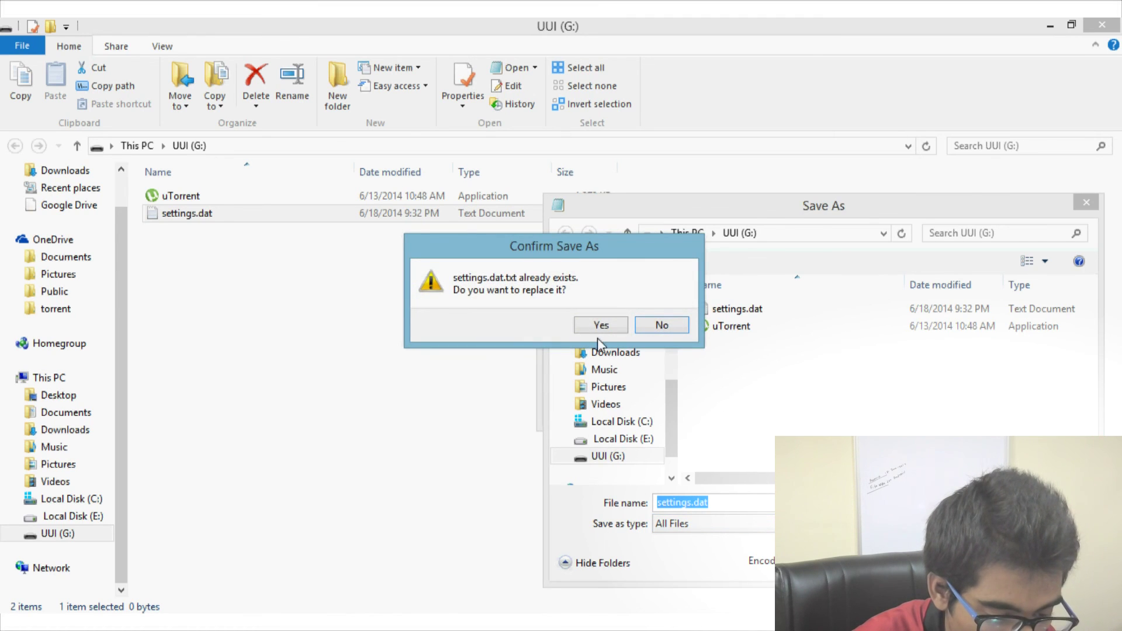
{"action": "left_click", "coordinate": [600, 325]}
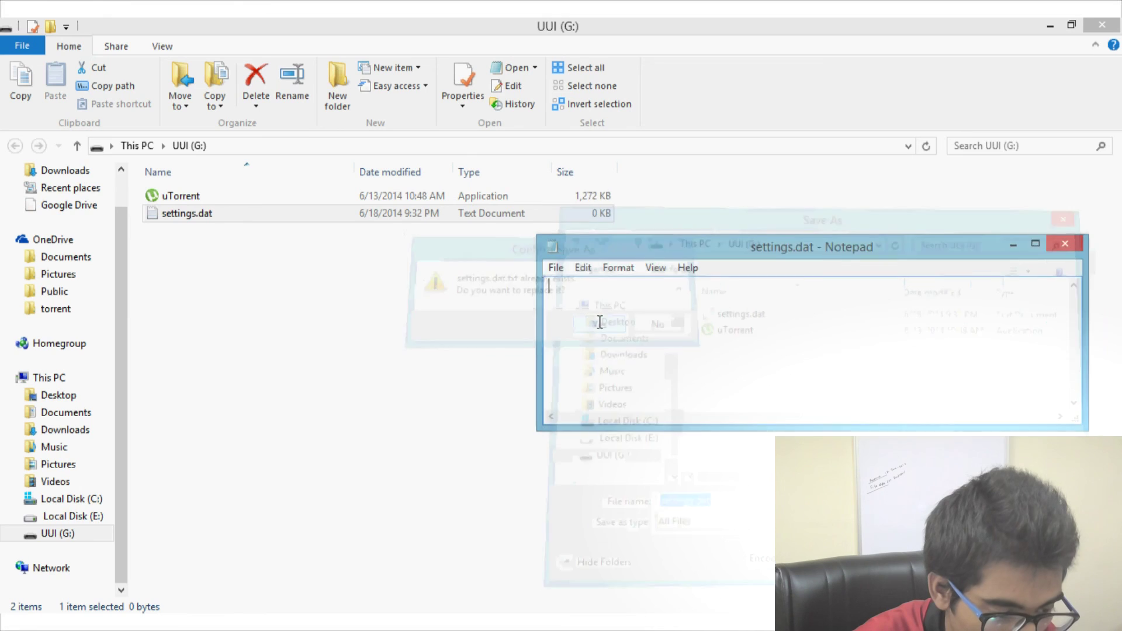
{"action": "left_click", "coordinate": [1055, 243]}
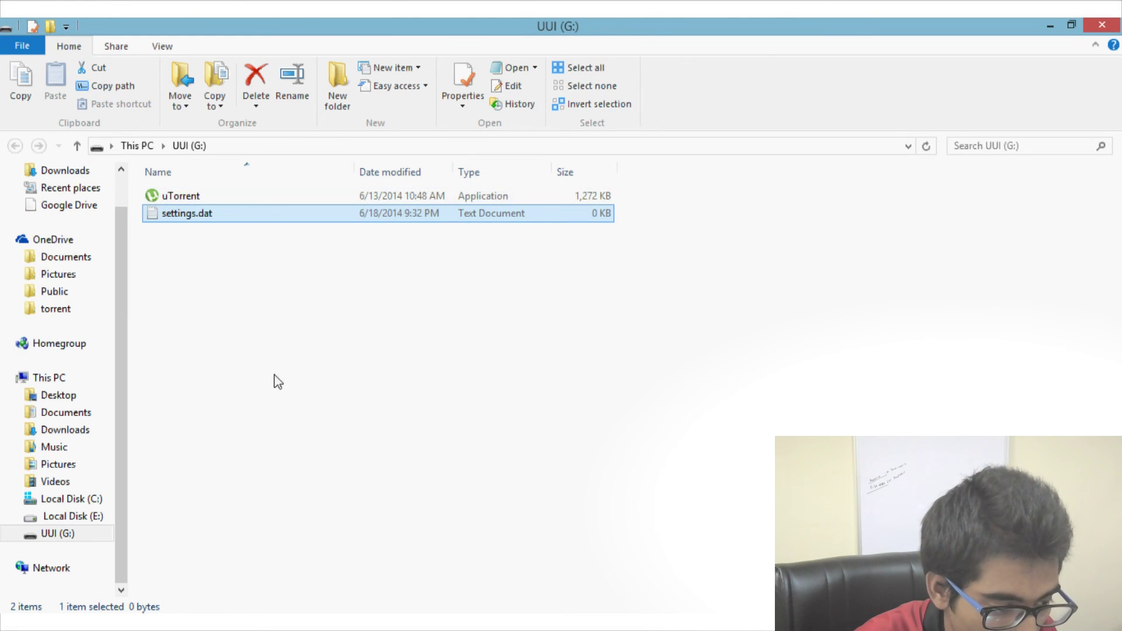
Step: Run uTorrent from the UUI (G:) drive, bringing up µTorrent 3.4.2 with three torrents
{"action": "left_click", "coordinate": [304, 385]}
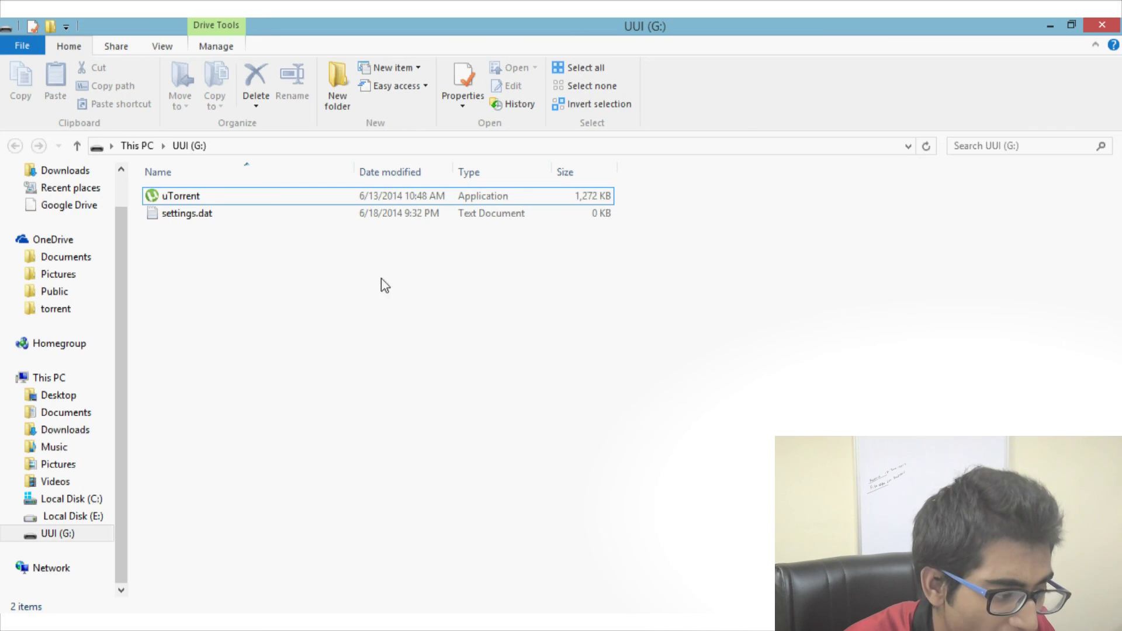
{"action": "left_click", "coordinate": [287, 202]}
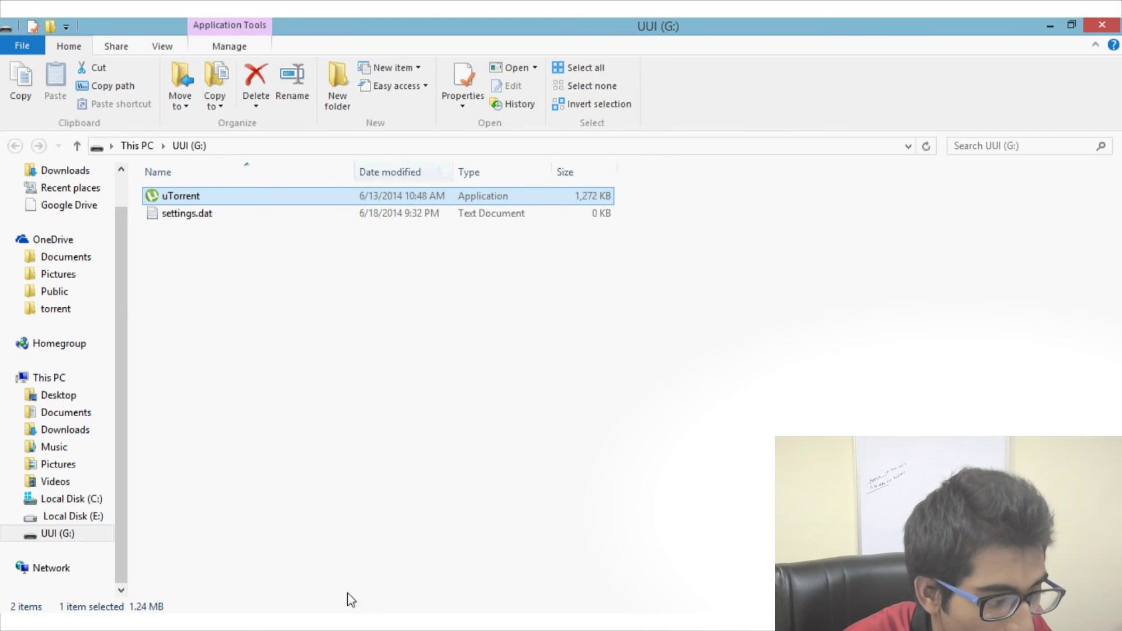
{"action": "key", "text": "Return"}
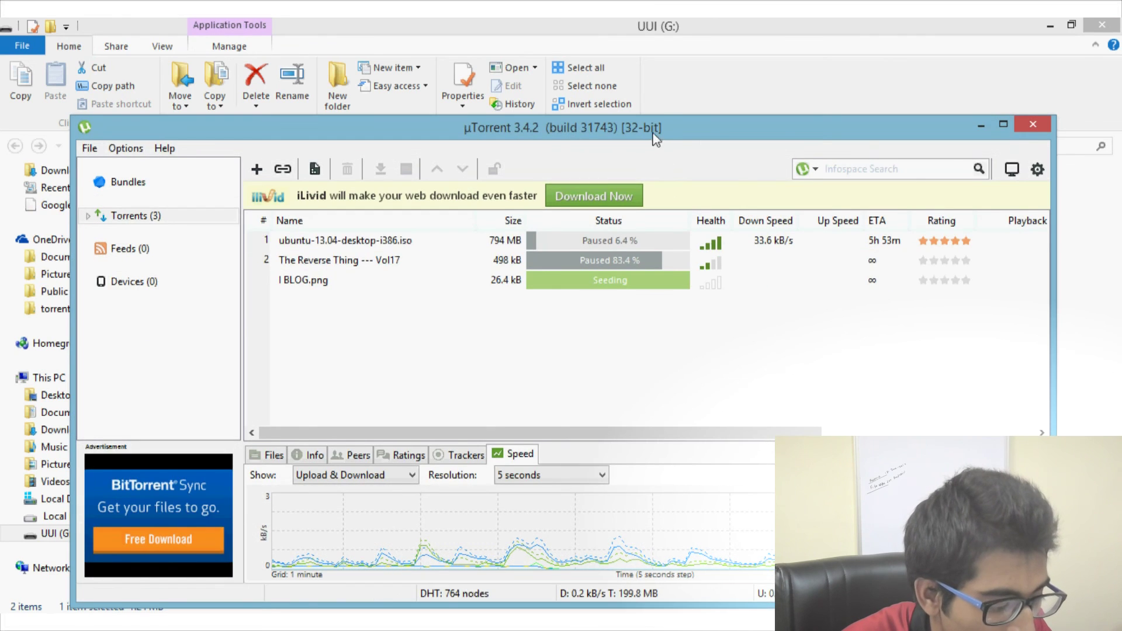
{"action": "left_click_drag", "start_coordinate": [656, 139], "coordinate": [690, 73]}
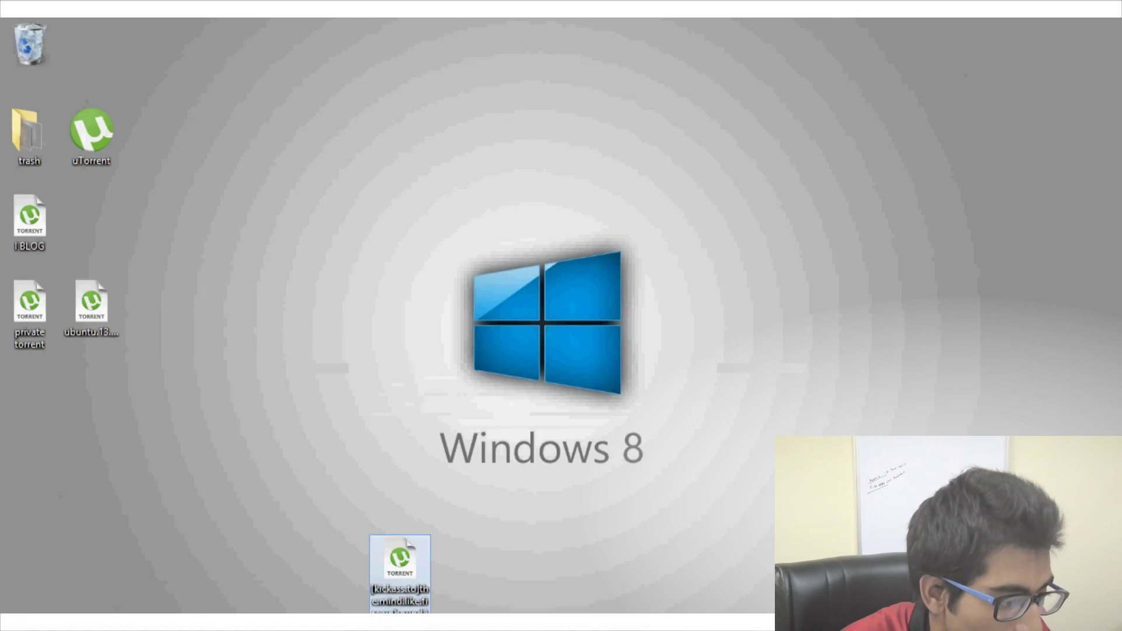
Step: Drag the kickass ebook .torrent into µTorrent, then cancel the Add New Torrent dialog
{"action": "left_click_drag", "start_coordinate": [389, 546], "coordinate": [431, 275]}
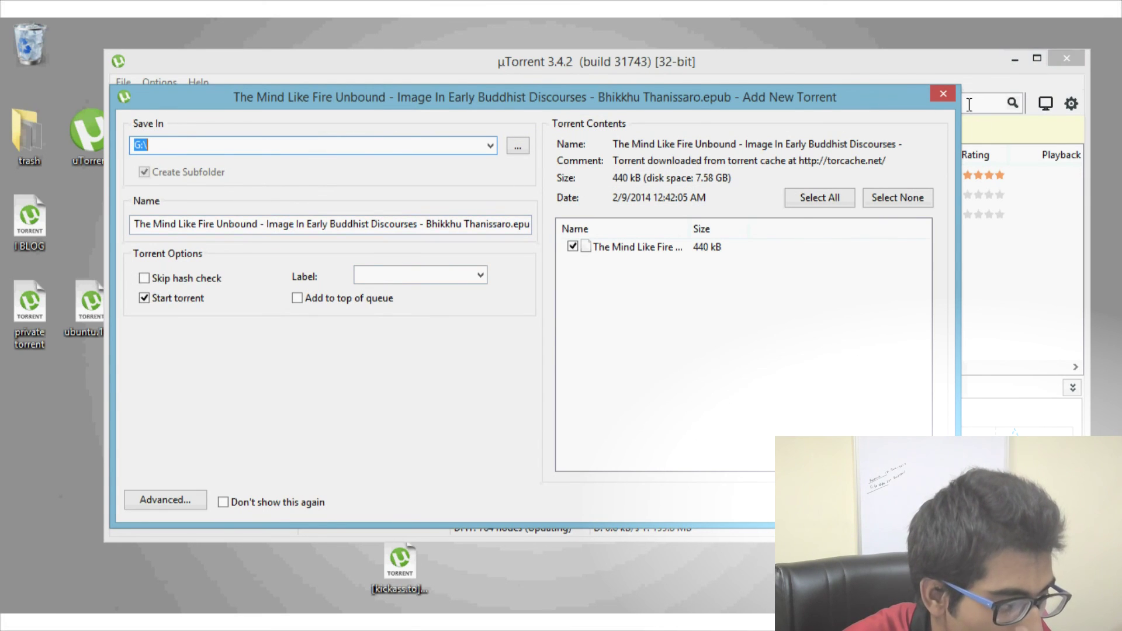
{"action": "left_click", "coordinate": [948, 97]}
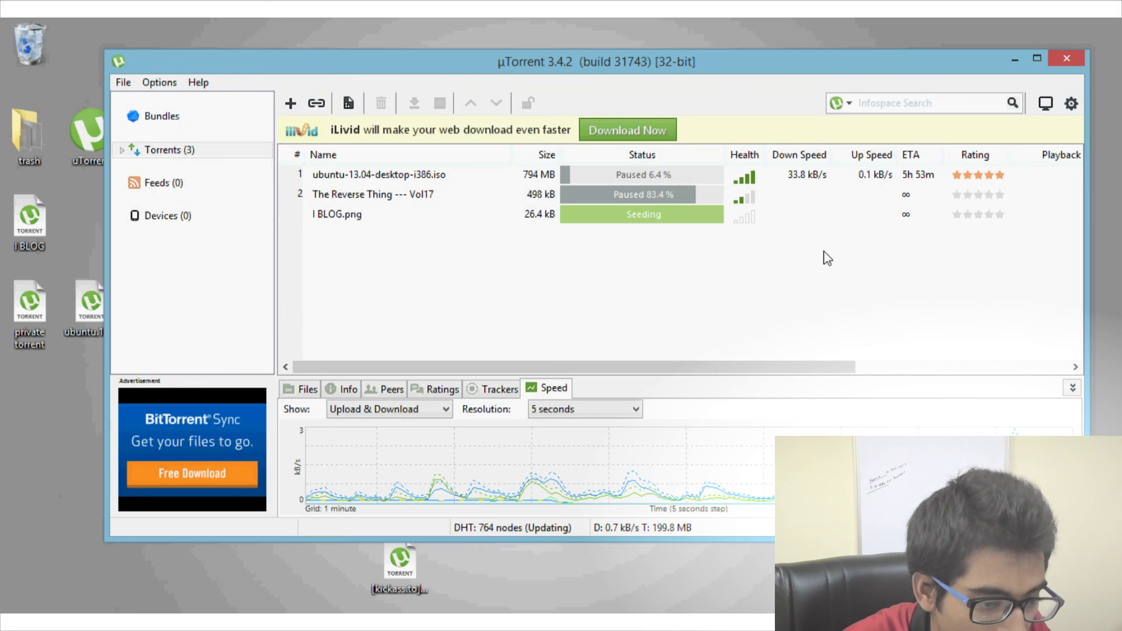